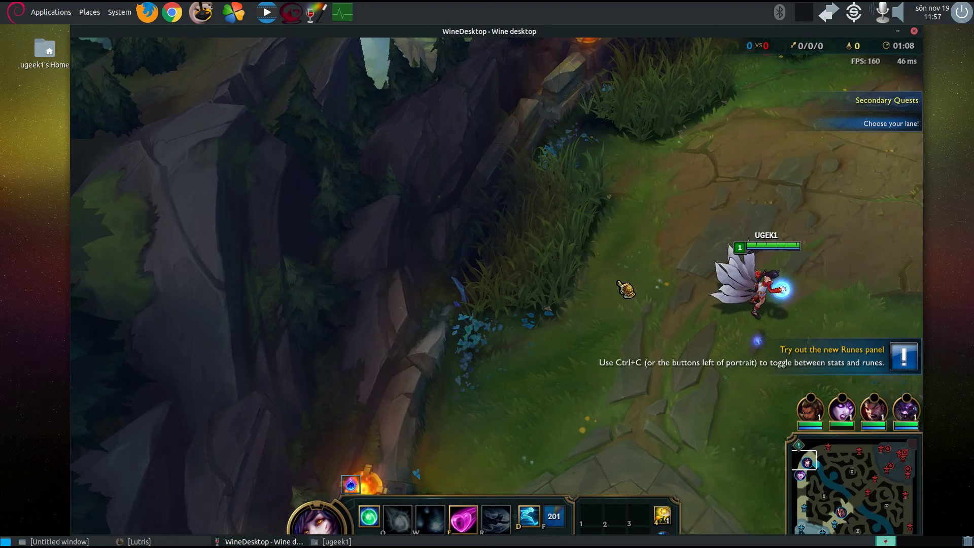
- Walk the champion back and forth on the grass beside the lane brush while waiting for the minion waves
right_click(648, 326)
key("space")
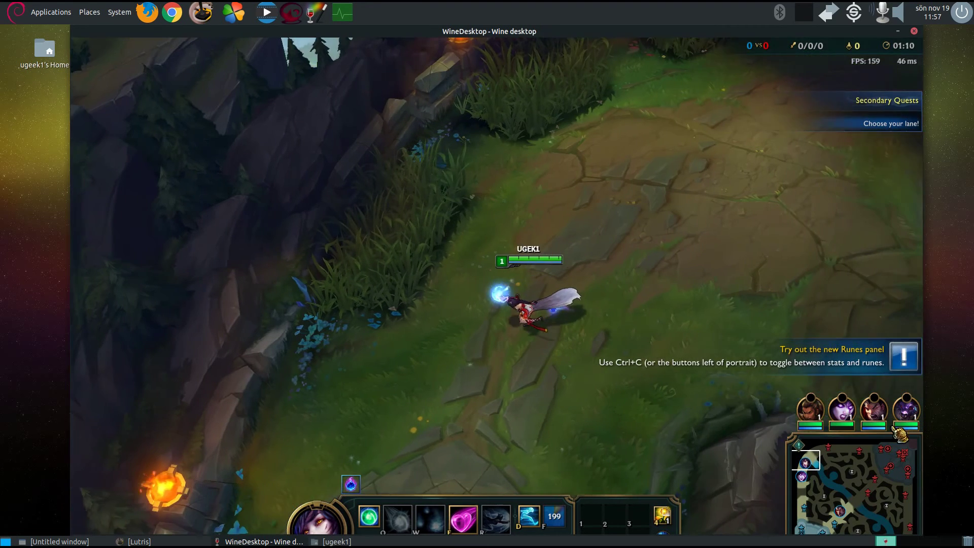
right_click(426, 341)
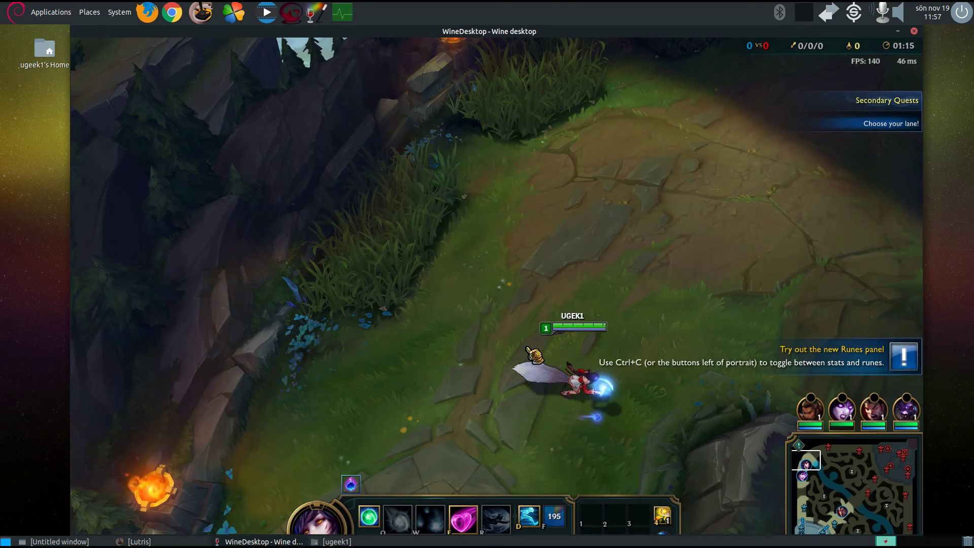
right_click(435, 316)
right_click(617, 344)
right_click(426, 374)
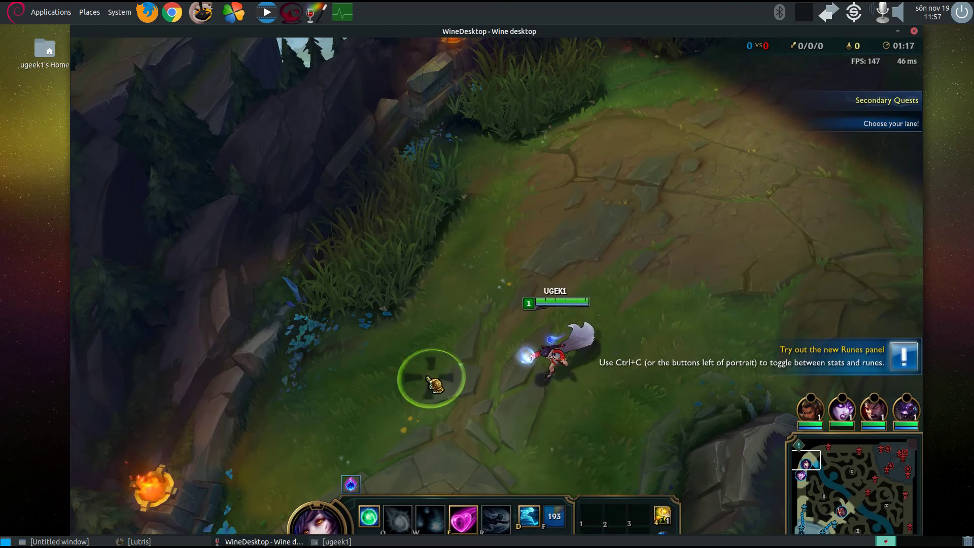
right_click(409, 310)
right_click(561, 283)
right_click(537, 337)
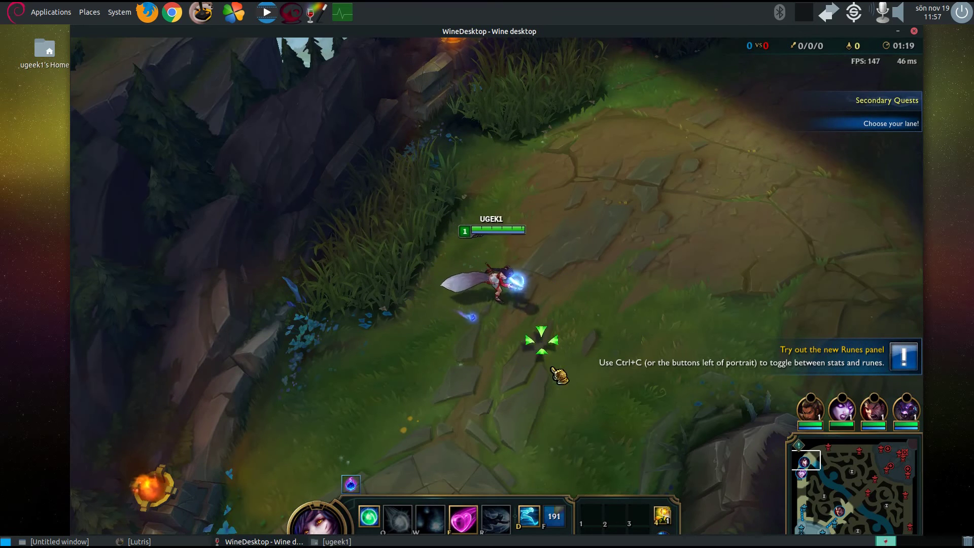
right_click(442, 298)
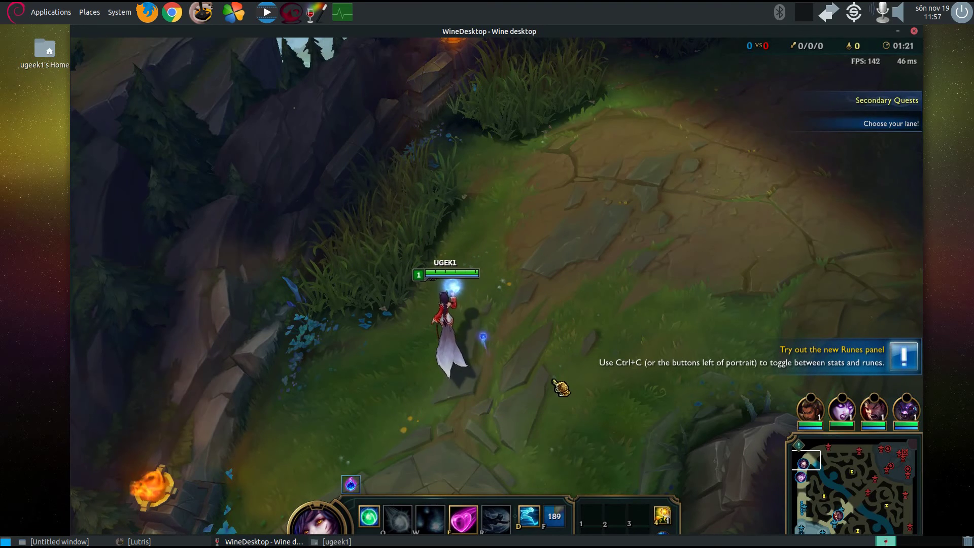
right_click(592, 417)
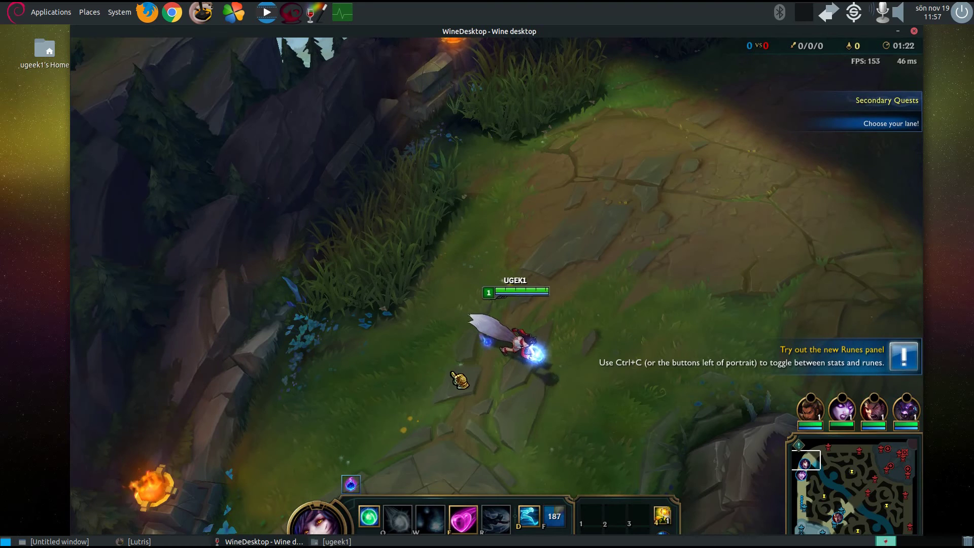
right_click(431, 355)
right_click(503, 270)
right_click(553, 352)
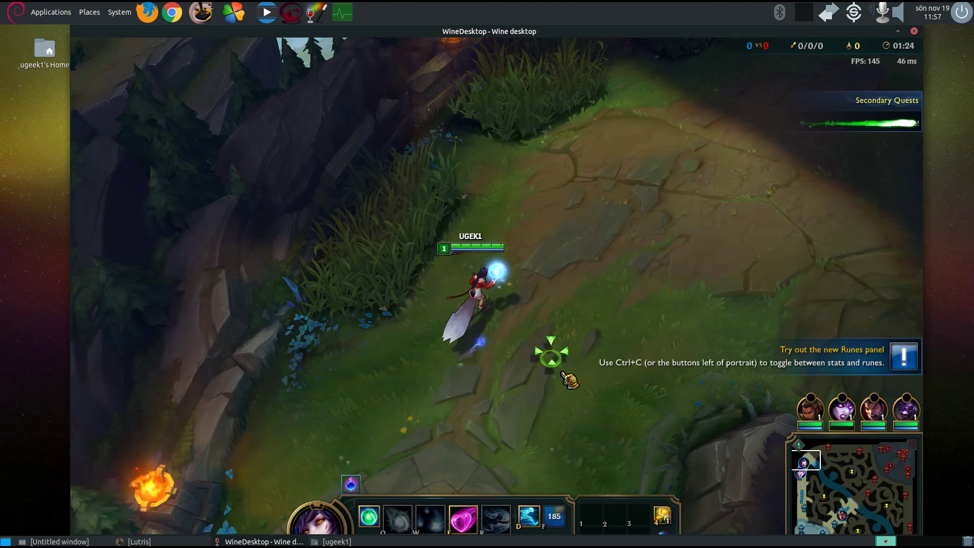
right_click(449, 340)
right_click(622, 407)
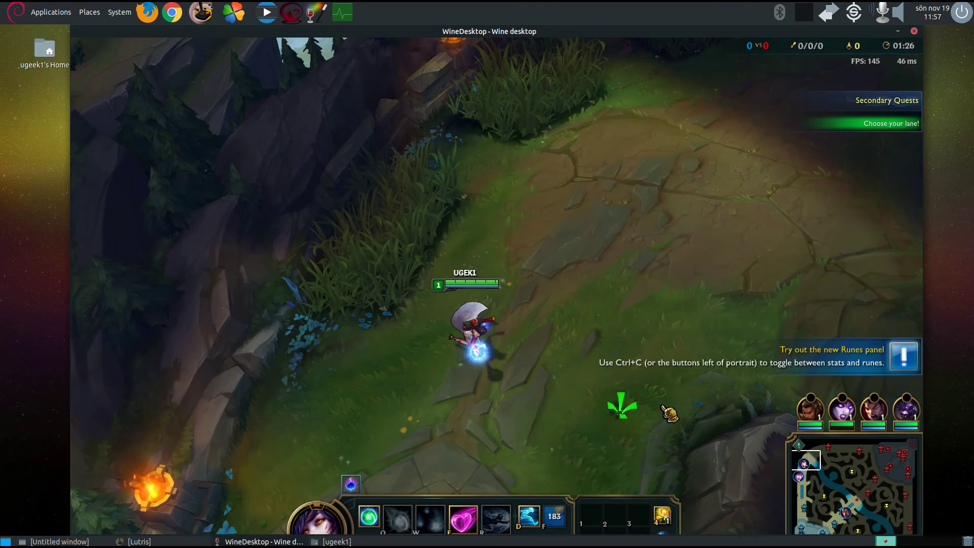
right_click(446, 276)
right_click(605, 344)
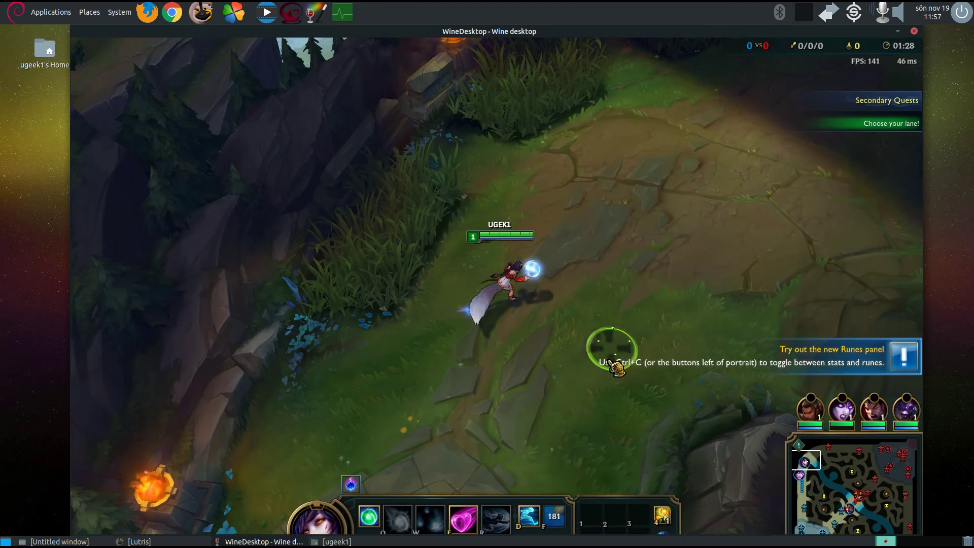
right_click(448, 355)
right_click(413, 208)
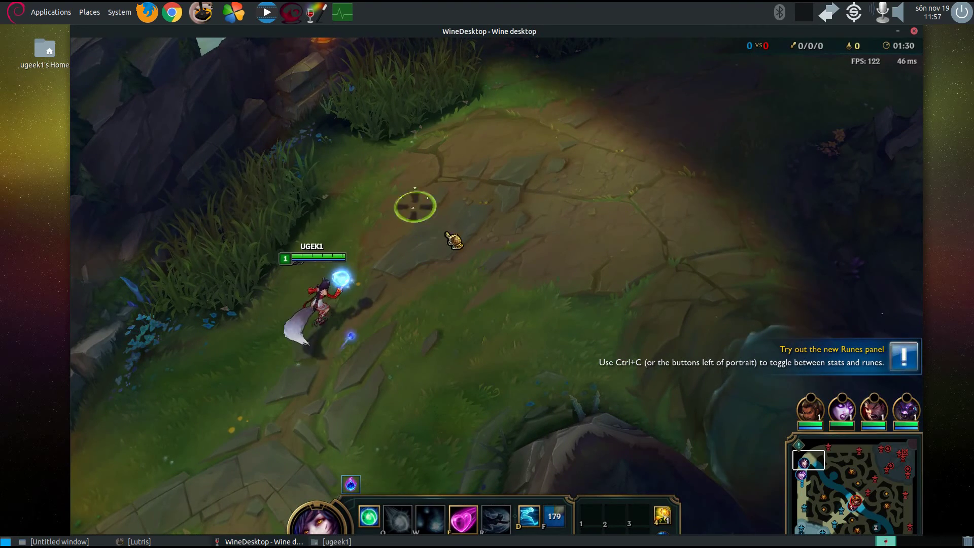
right_click(528, 402)
right_click(288, 334)
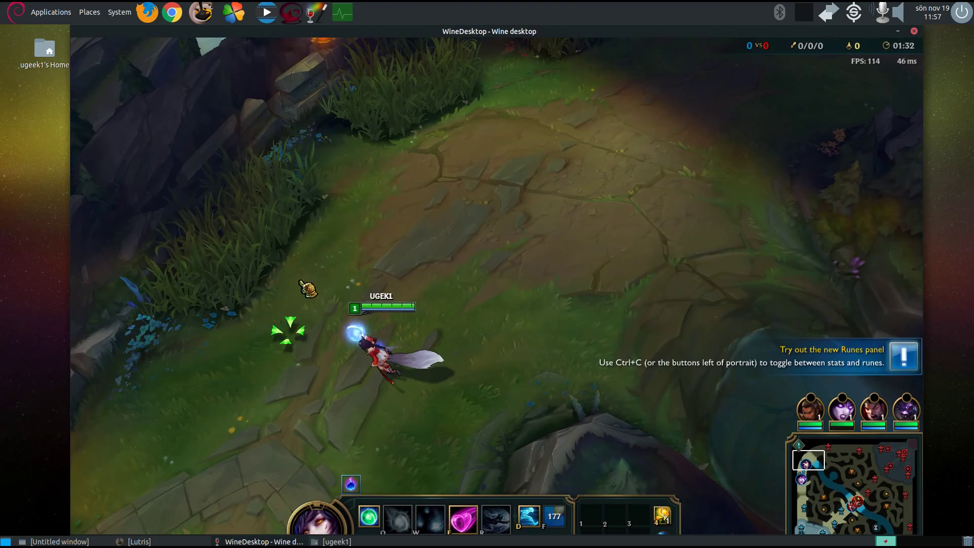
- Advance to the clashing minion waves, cast the Charm ability at the enemy minions and back off
right_click(310, 261)
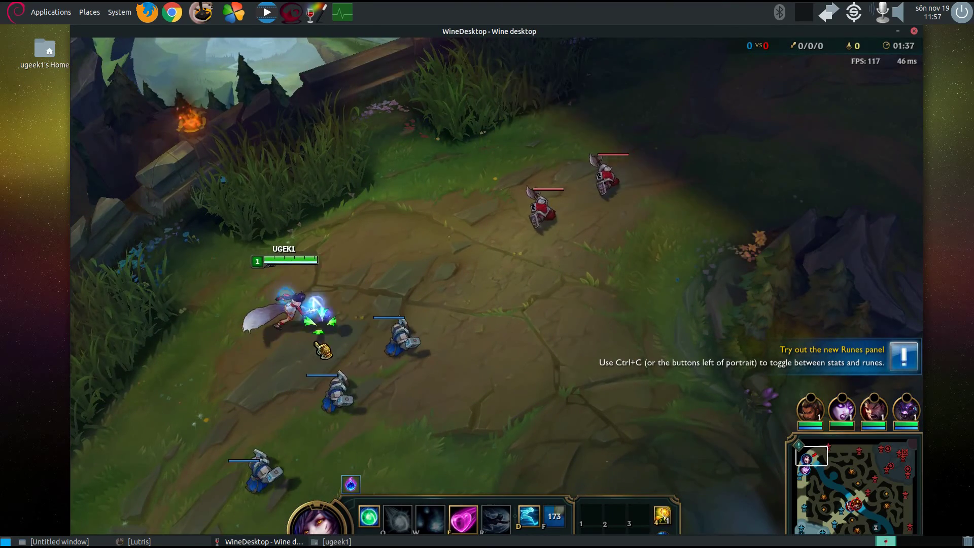
right_click(267, 288)
right_click(562, 212)
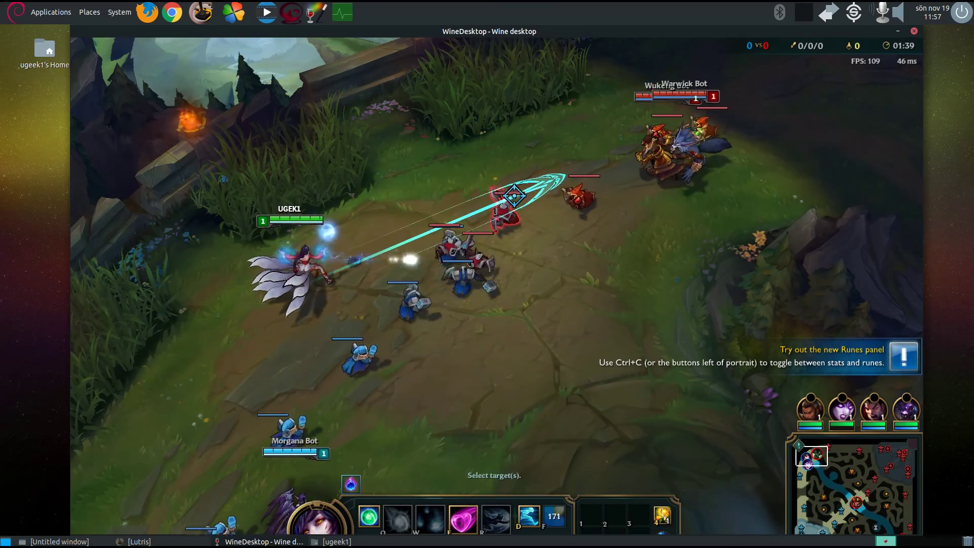
key("e")
right_click(233, 306)
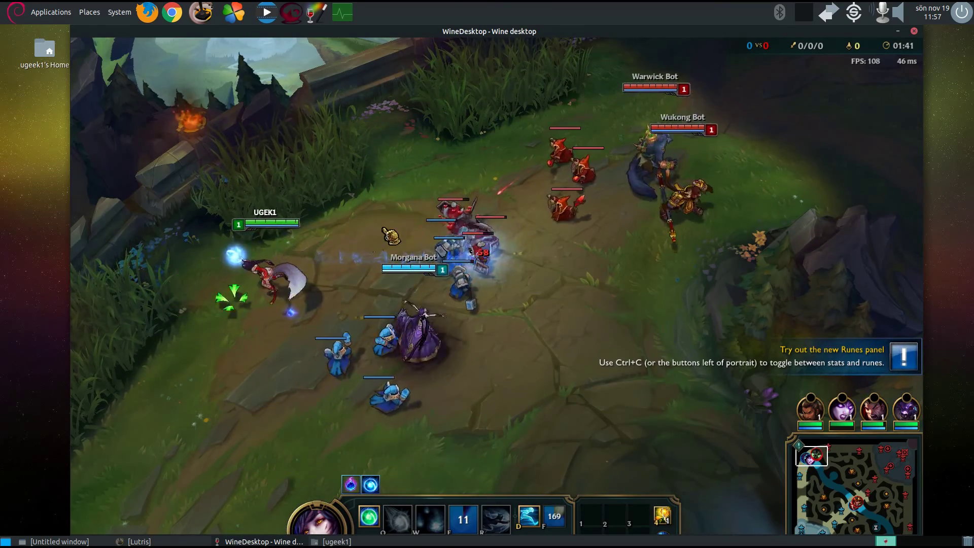
- Attack the enemy melee minions near Morgana Bot, repositioning the champion between attacks
right_click(392, 284)
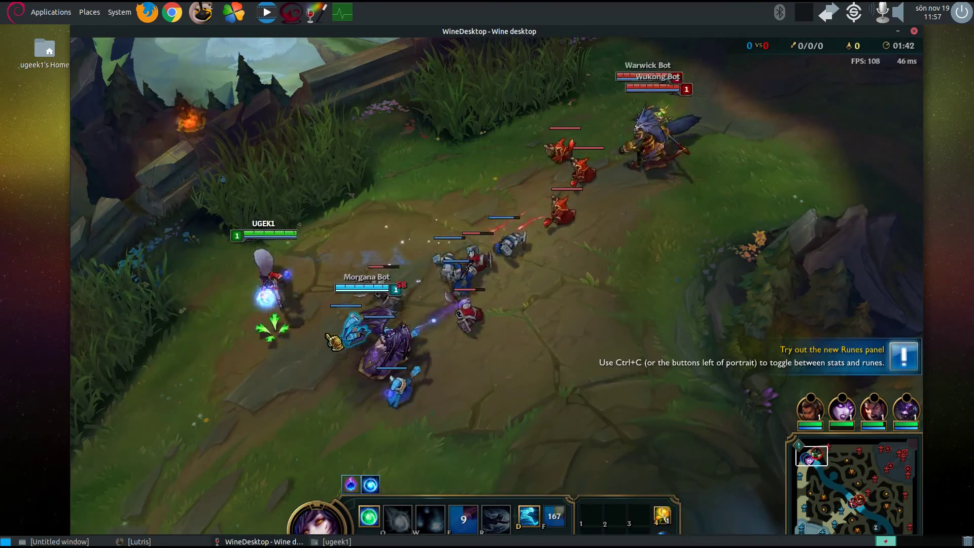
key("a")
left_click(392, 284)
key("a")
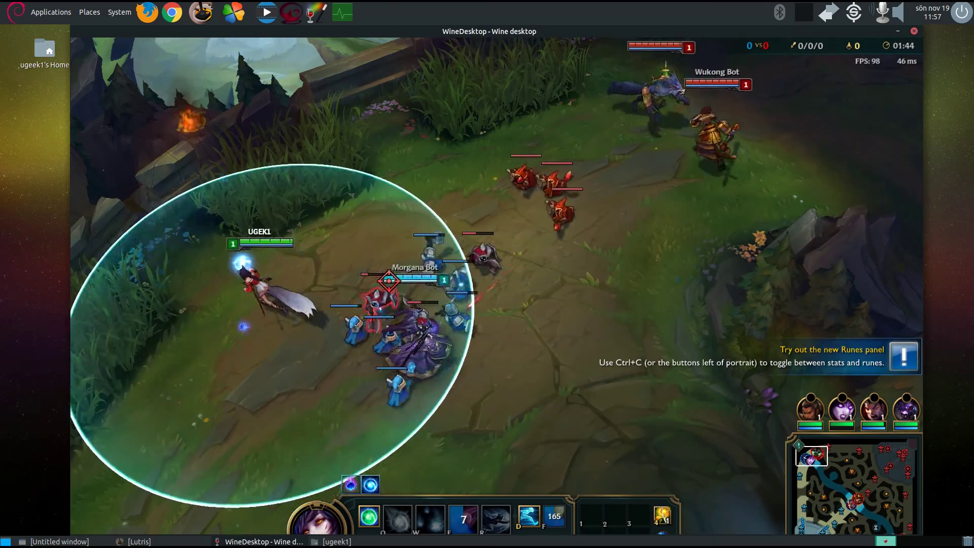
left_click(279, 282)
right_click(261, 355)
key("a")
right_click(348, 192)
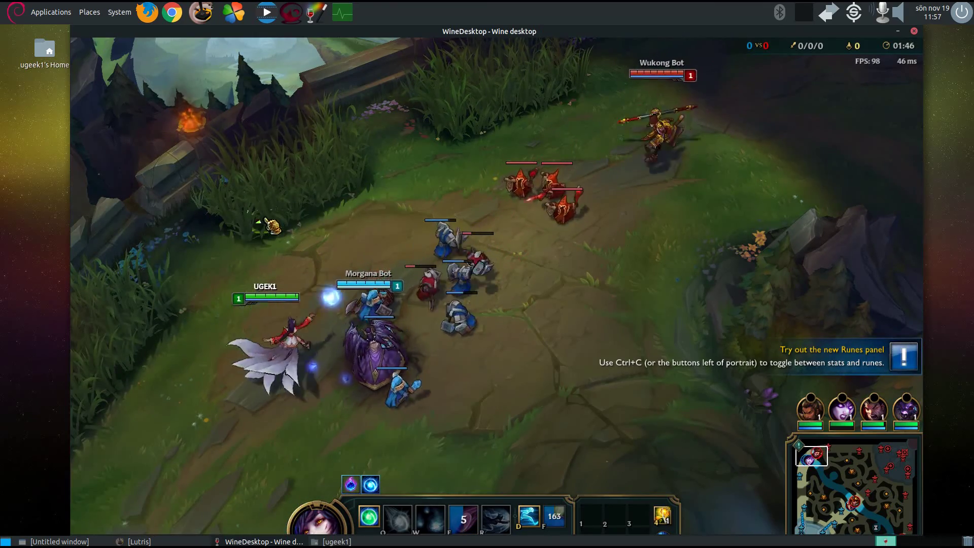
key("a")
left_click(315, 291)
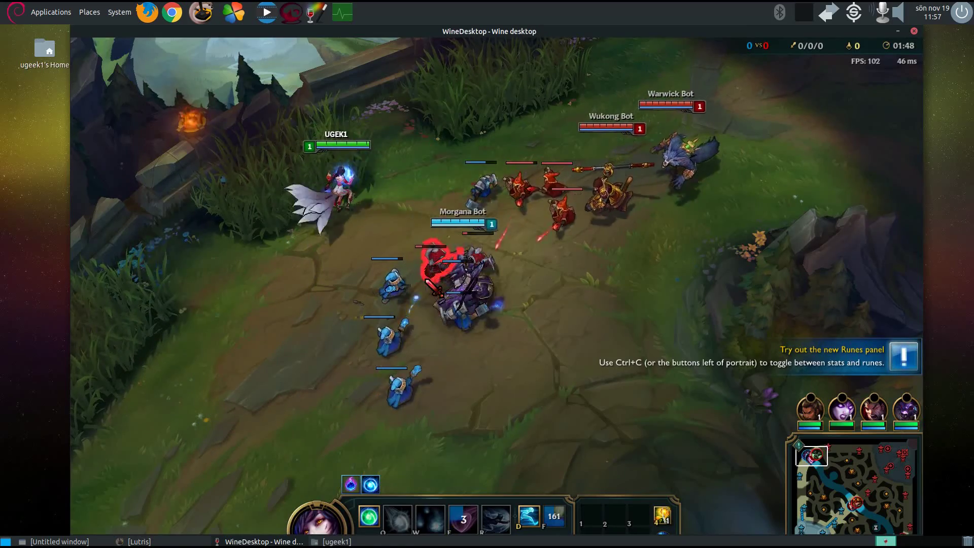
key("a")
left_click(352, 296)
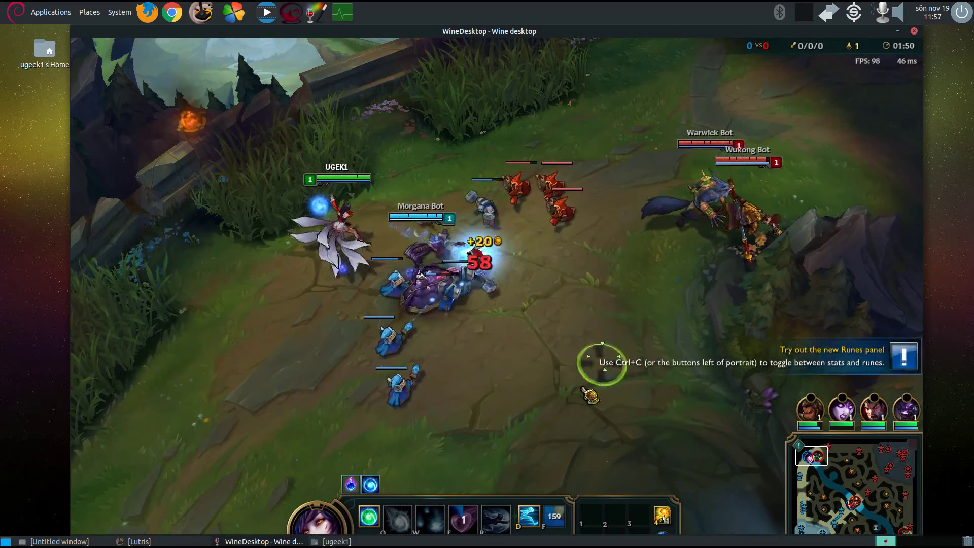
- Move the champion across the lane below the allied minions, attacking toward the enemies between moves
right_click(512, 378)
key("a")
left_click(561, 244)
right_click(495, 431)
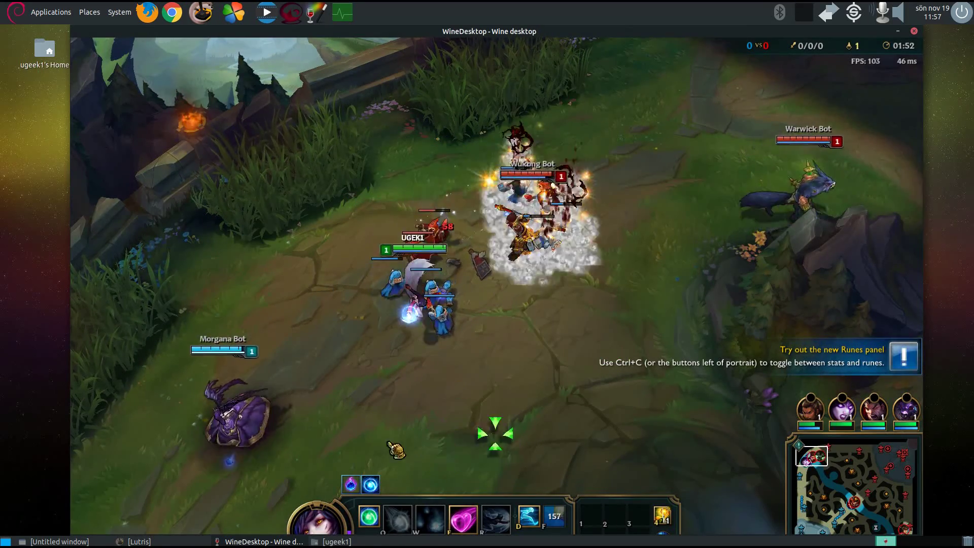
key("a")
left_click(627, 246)
right_click(472, 457)
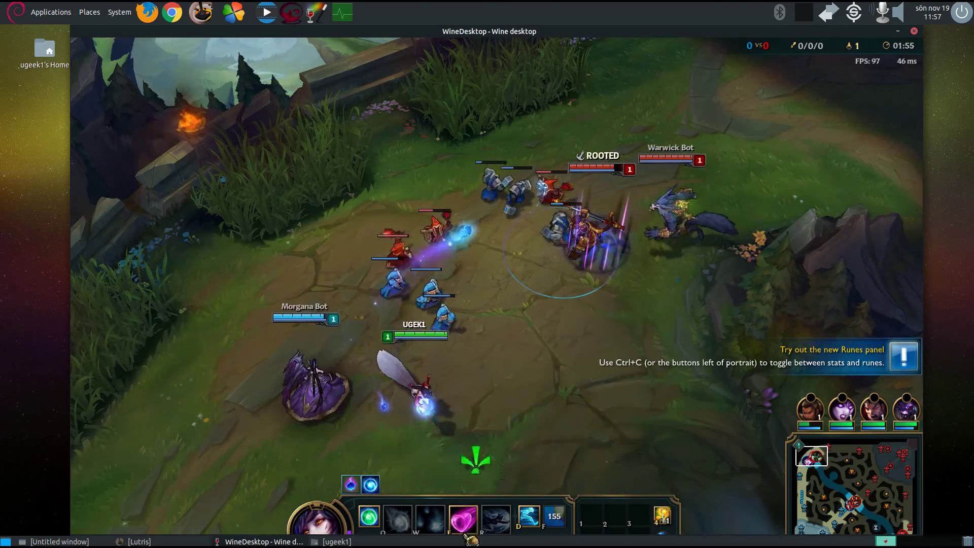
- Cast the Charm ability at Wukong Bot, approach him and select him as the target
key("q")
left_click(631, 195)
right_click(631, 274)
left_click(562, 195)
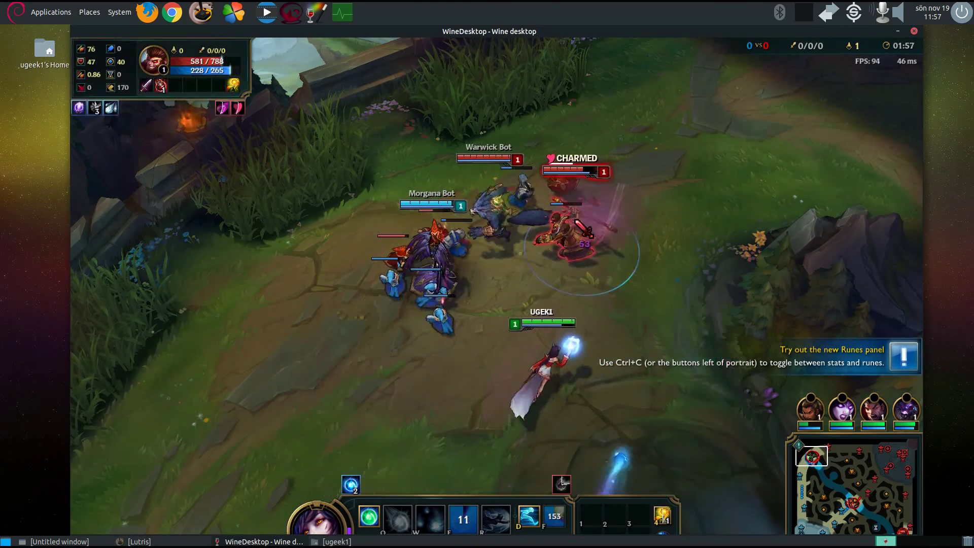
- Pull the champion away from Wukong Bot and retreat down the lane past Morgana Bot
right_click(425, 448)
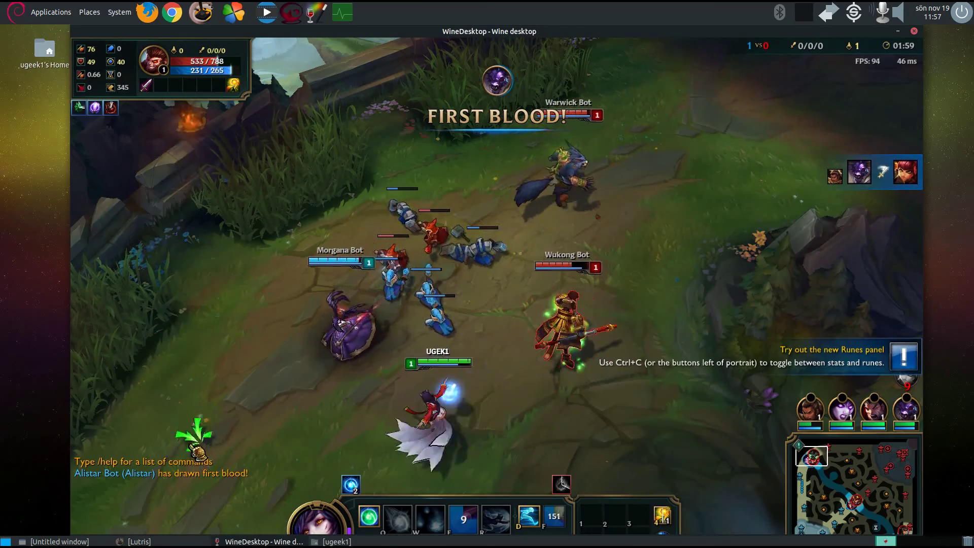
right_click(685, 329)
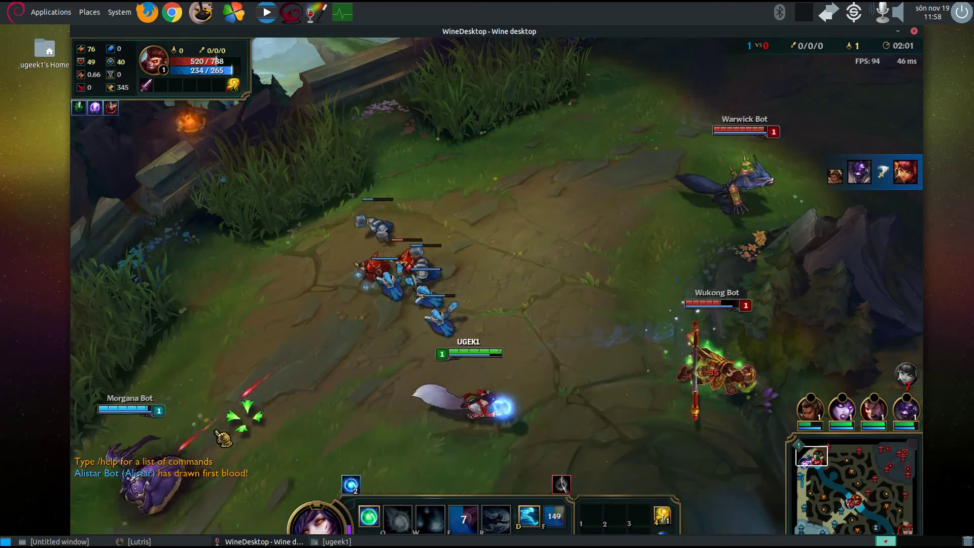
right_click(122, 542)
right_click(202, 413)
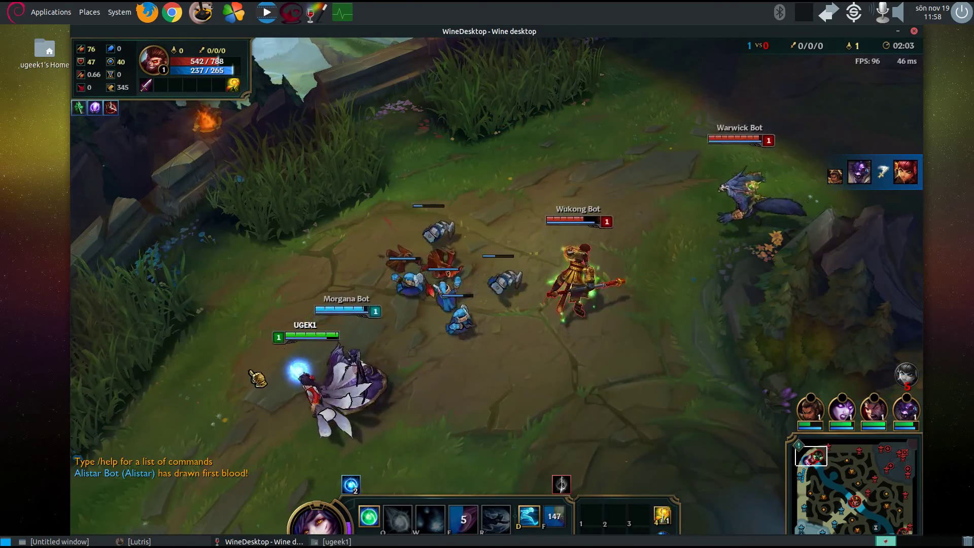
- Check the resolution and graphics quality in the game's video options, then close the options
key("Escape")
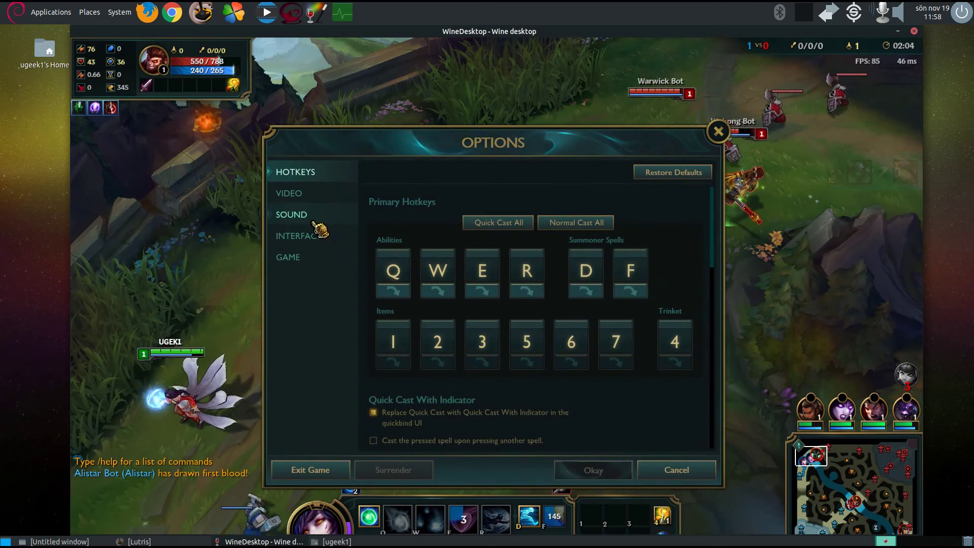
left_click(292, 194)
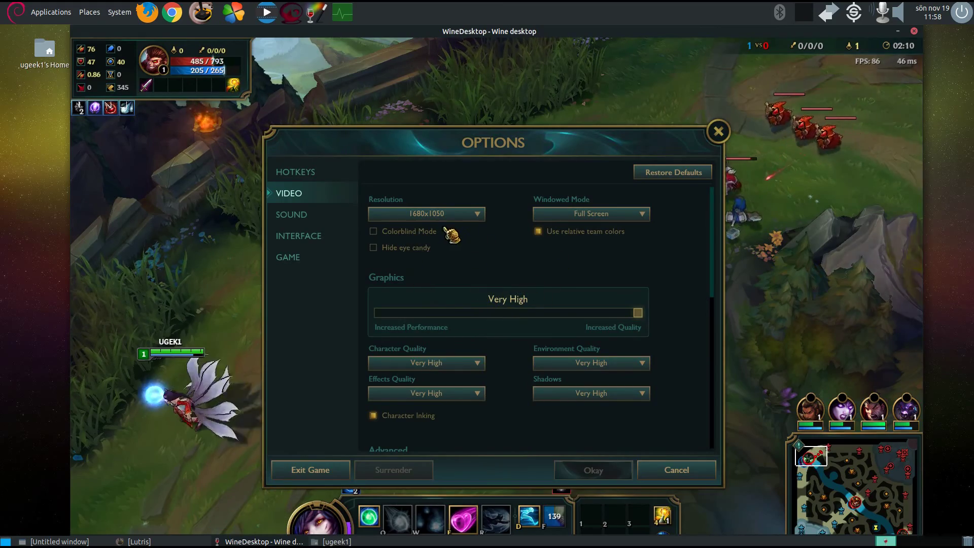
key("Escape")
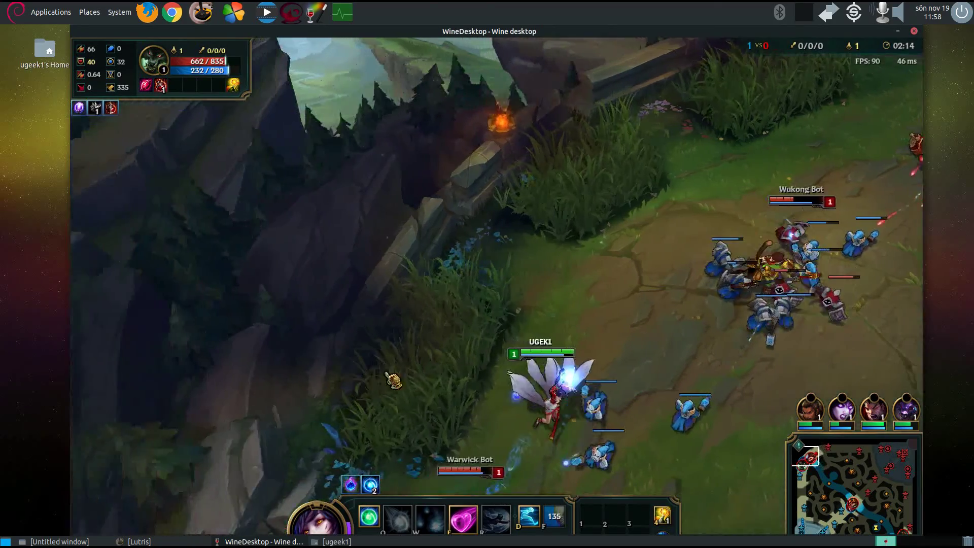
- Evade Warwick Bot down the lane, circle around Morgana Bot and center the view on the champion
right_click(609, 226)
right_click(604, 268)
right_click(507, 298)
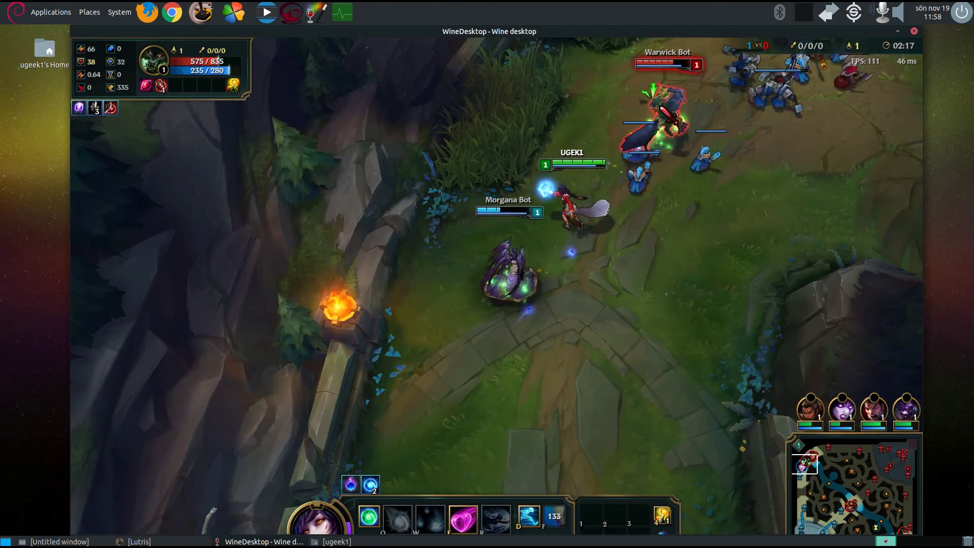
right_click(559, 364)
right_click(750, 283)
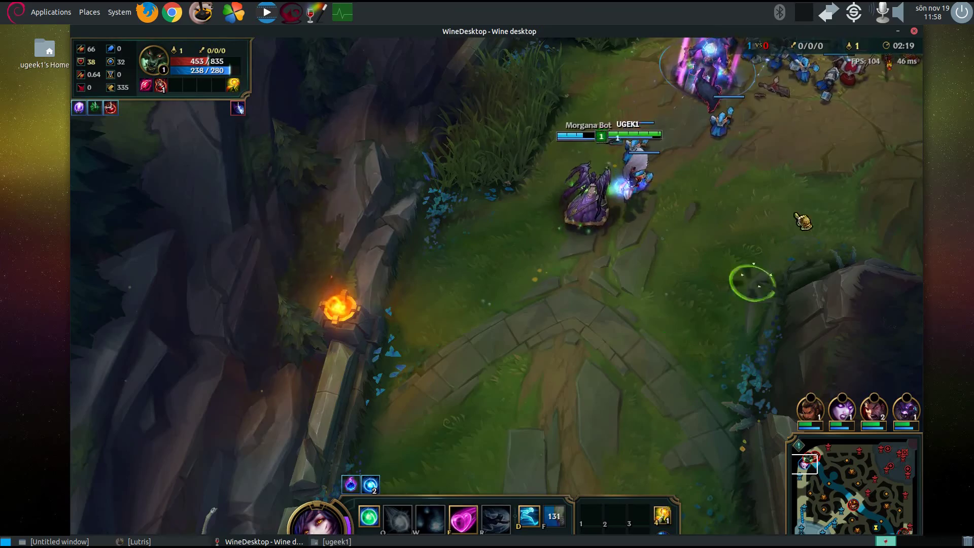
right_click(612, 245)
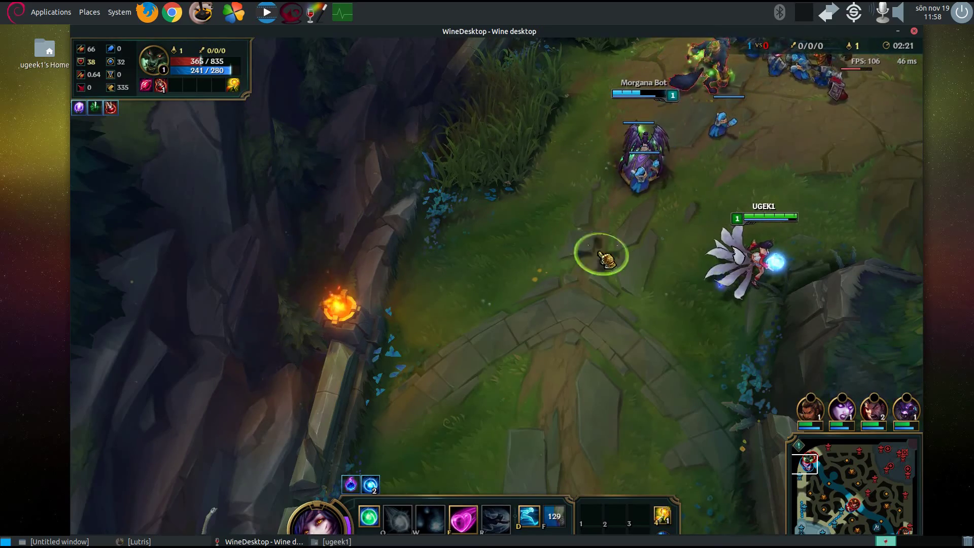
key("space")
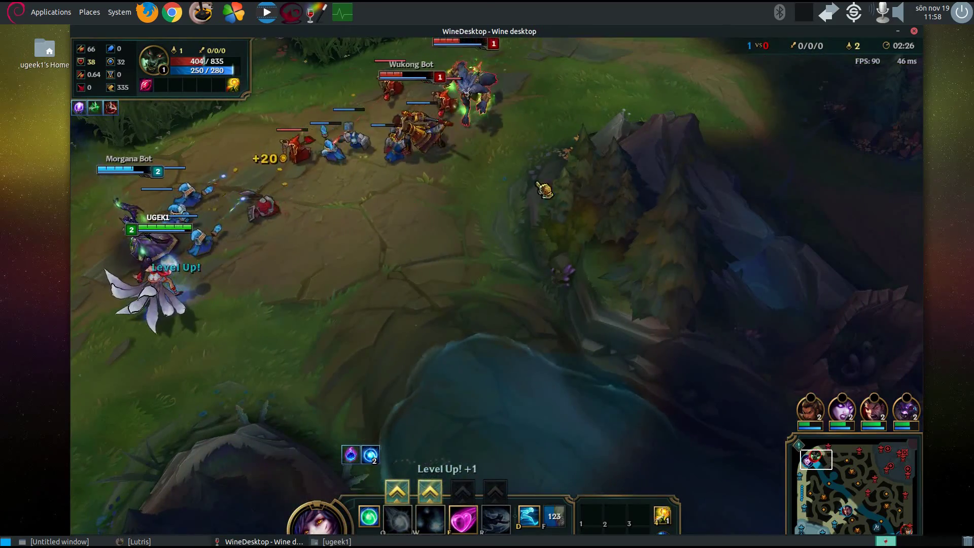
- Exit the match from the game options and confirm leaving the game
key("Escape")
left_click(307, 469)
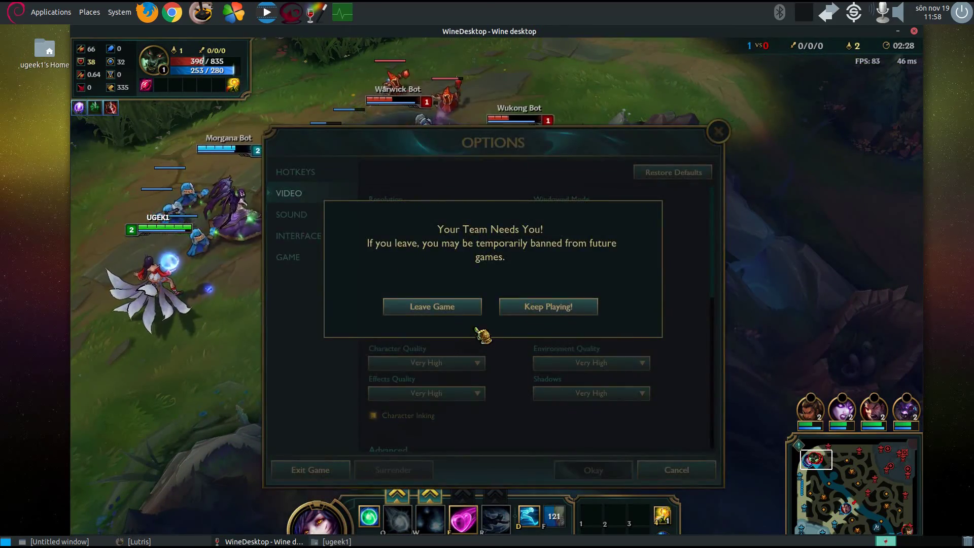
key("Escape")
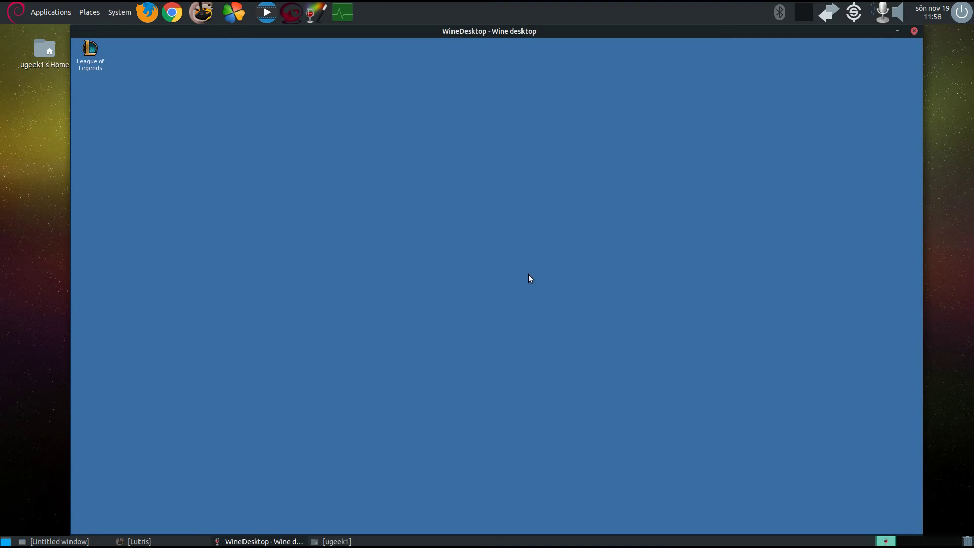
- Switch from the Wine desktop to the Lutris window
right_click(256, 539)
left_click(252, 530)
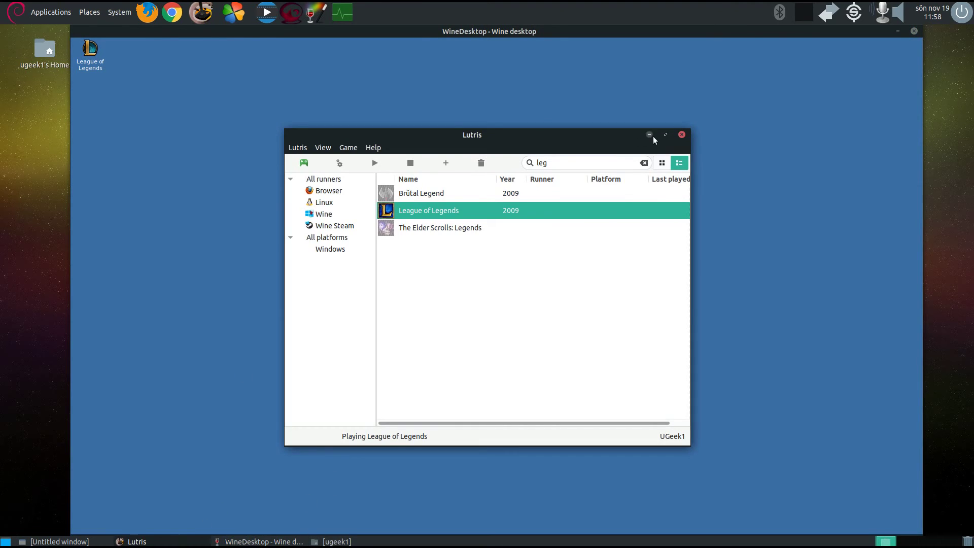
- Clear the game filter in Lutris and return to the start of the full game list
left_click(645, 163)
scroll(487, 274, "up", 10)
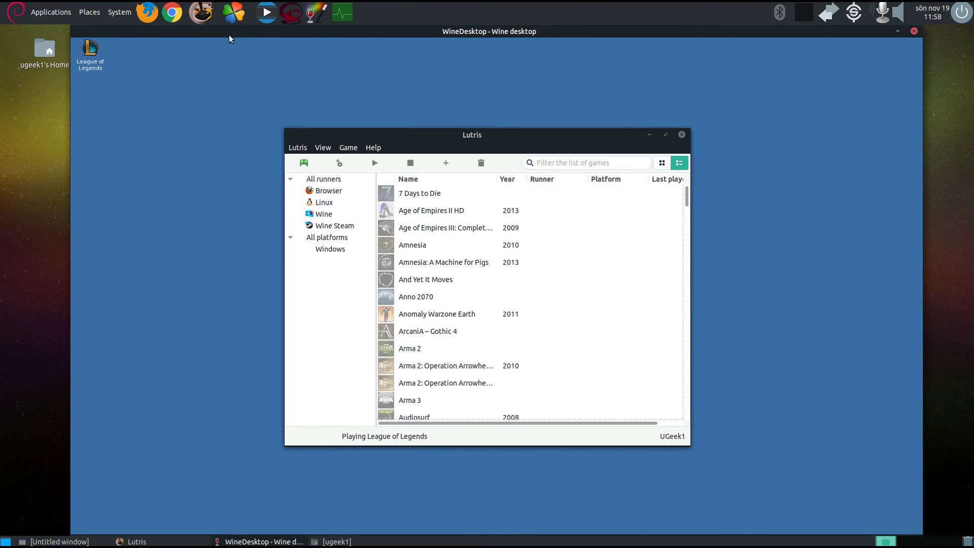
- Switch to Firefox, search the web for "lutris" and open the official Lutris website
left_click(149, 15)
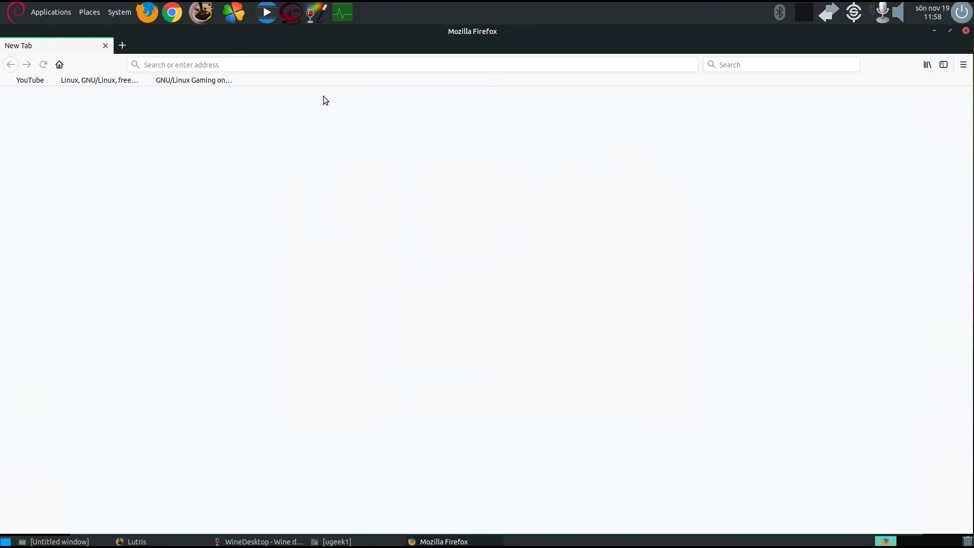
left_click(745, 68)
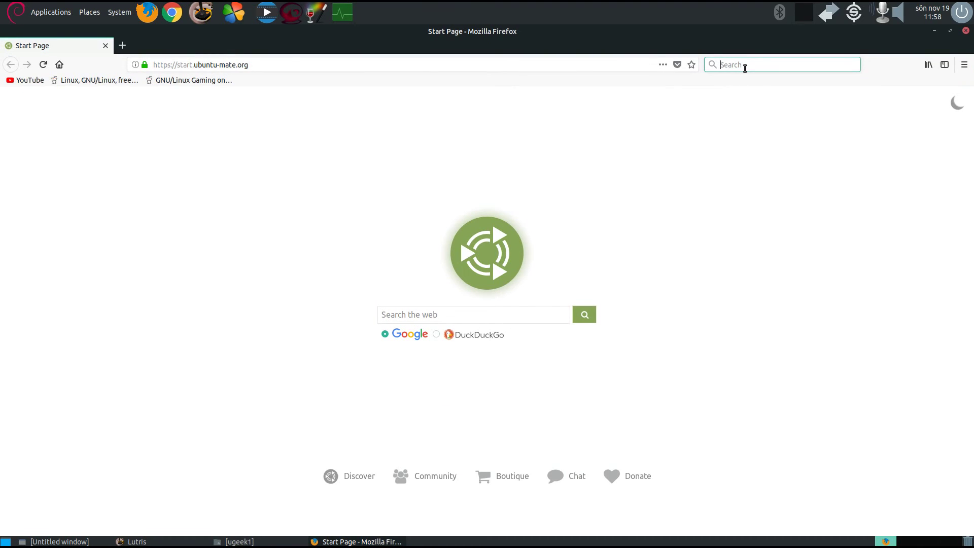
type("lutris")
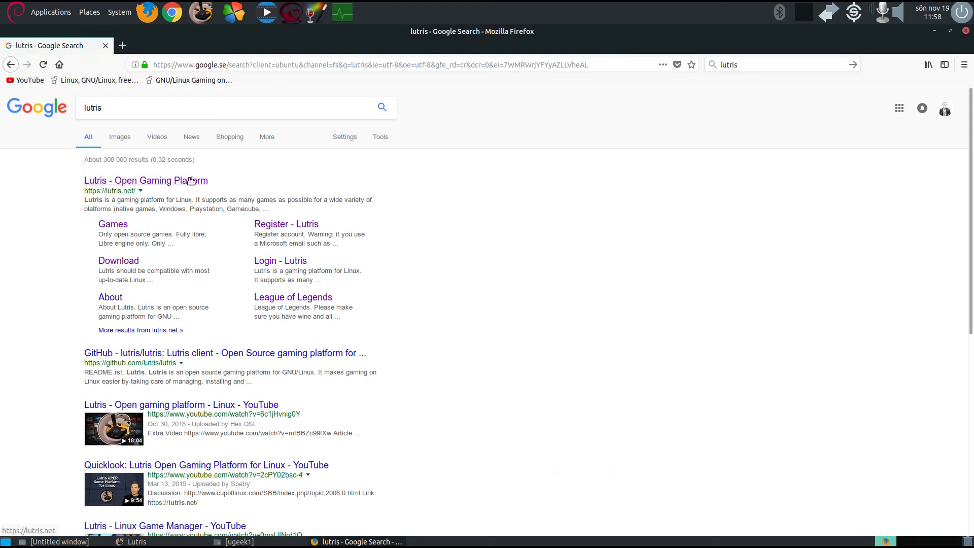
left_click(191, 181)
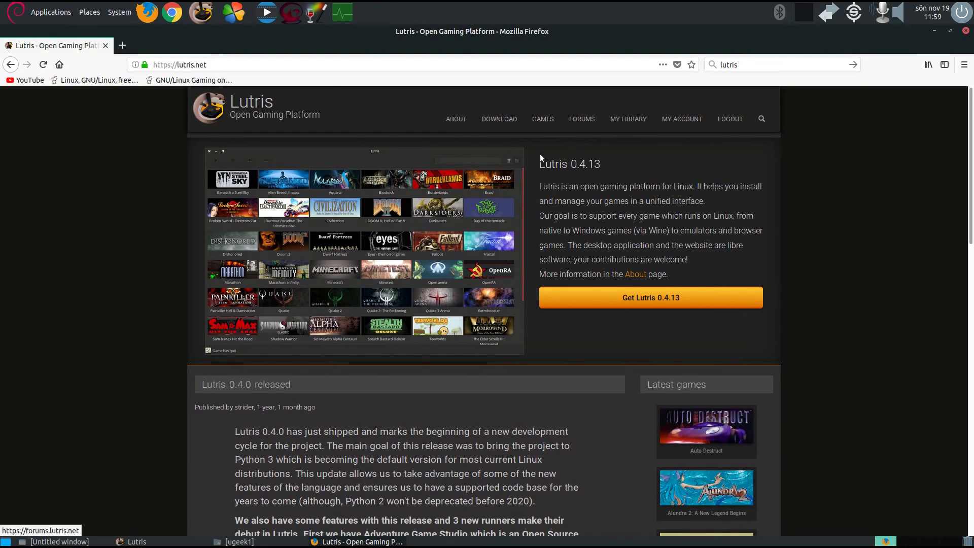
scroll(541, 161, "down", 3)
scroll(361, 200, "up", 3)
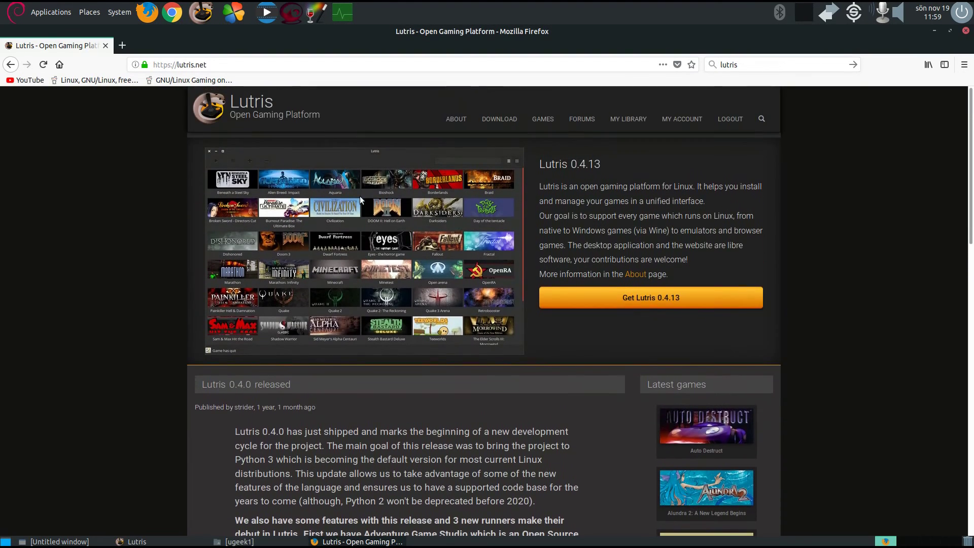
- Search the Lutris website for "leagu" and open the League of Legends game page
left_click(767, 130)
type("leagu")
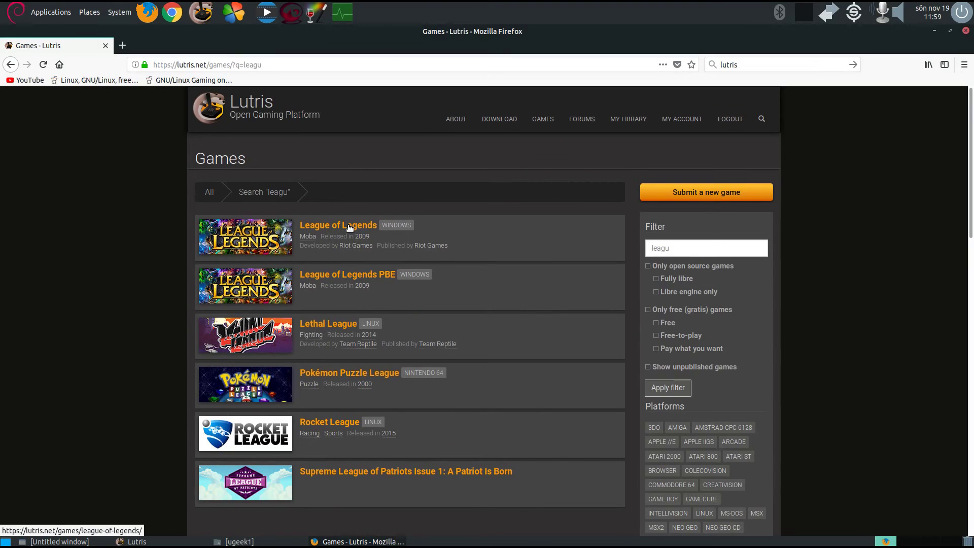
left_click(349, 228)
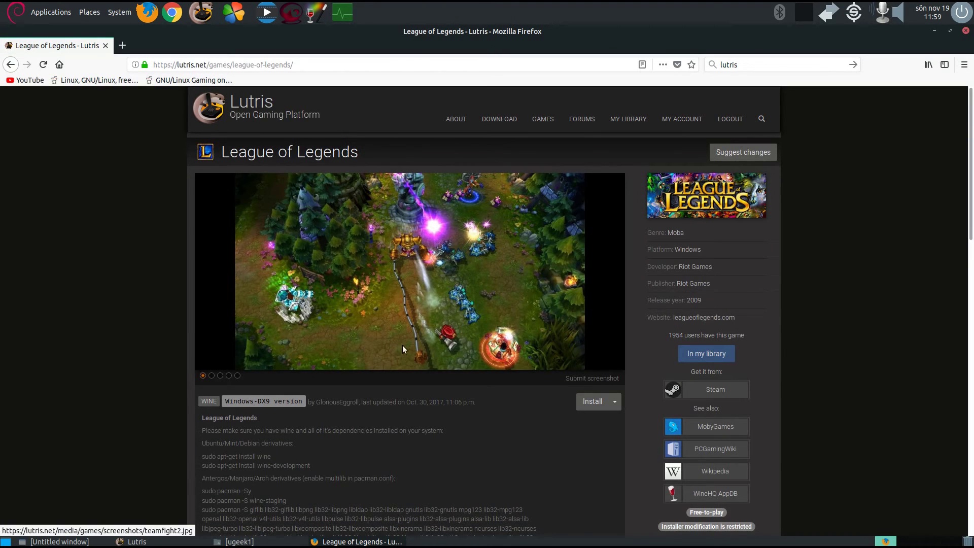
- Examine the League of Legends page's installer versions and the Wine dependency commands for each distribution
scroll(508, 355, "down", 3)
scroll(431, 279, "up", 3)
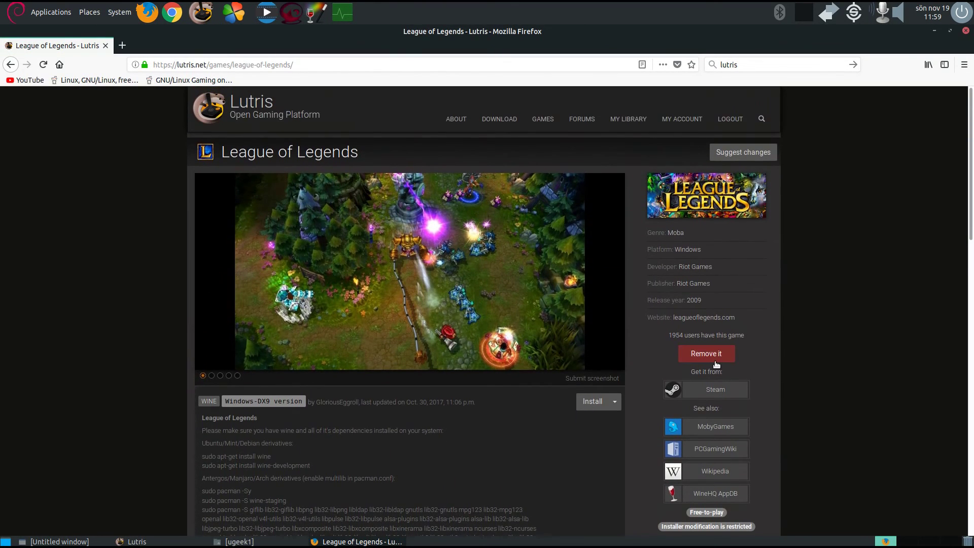
scroll(365, 370, "down", 2)
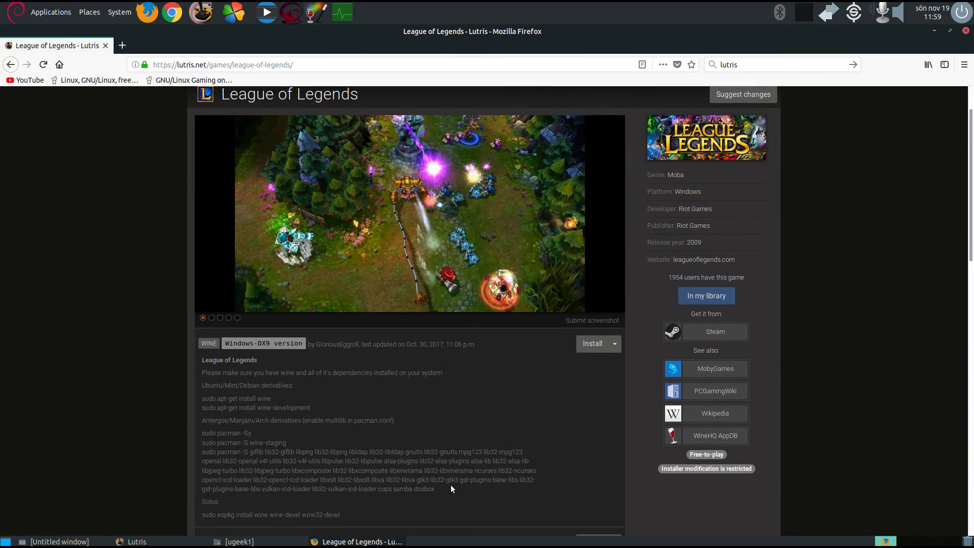
scroll(445, 394, "up", 2)
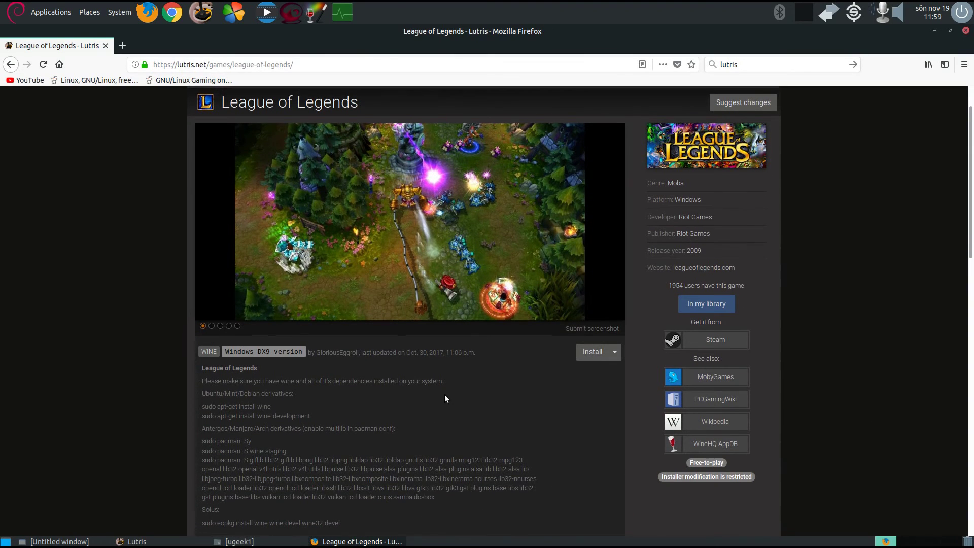
scroll(444, 397, "down", 4)
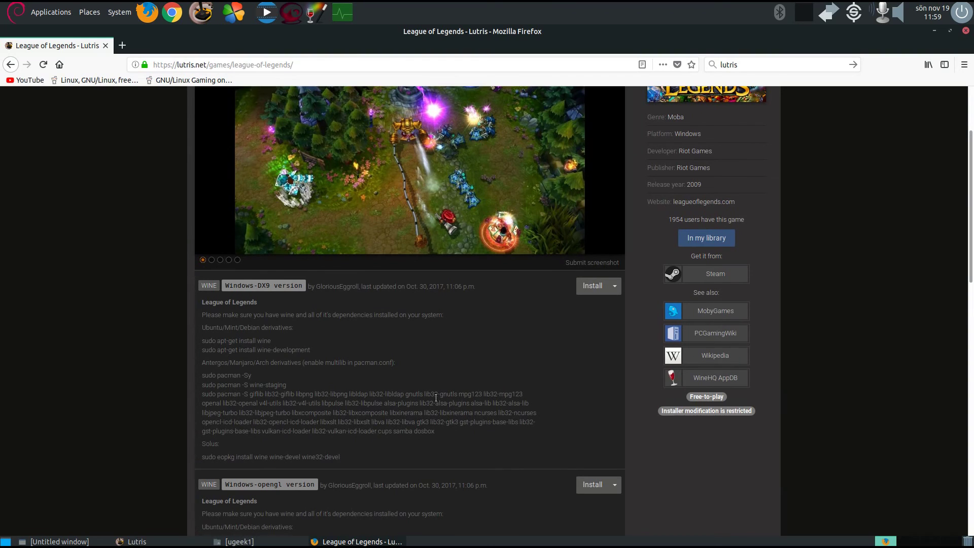
scroll(441, 385, "up", 4)
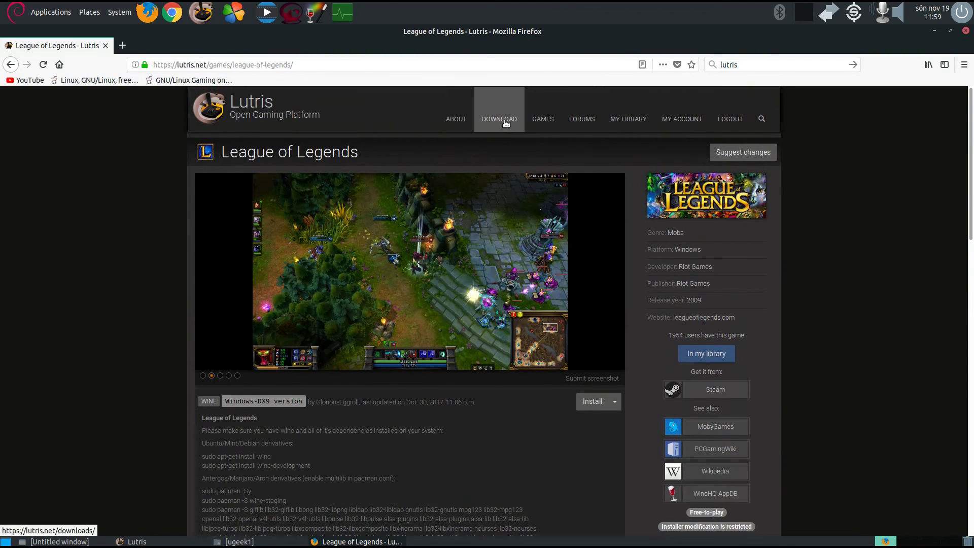
- Open the Lutris download page and view the Debian packages on the openSUSE Build Service in a separate tab
left_click(506, 124)
scroll(401, 261, "down", 3)
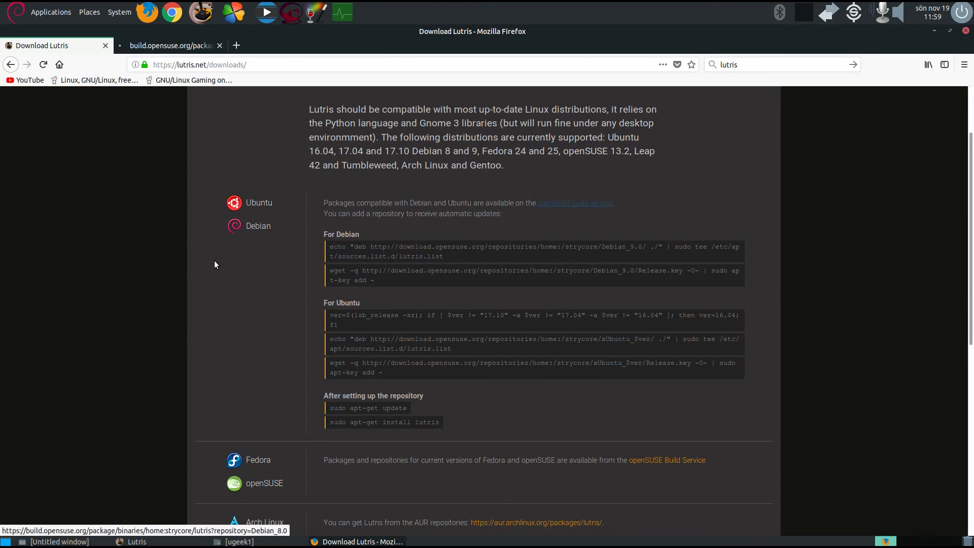
left_click(178, 50)
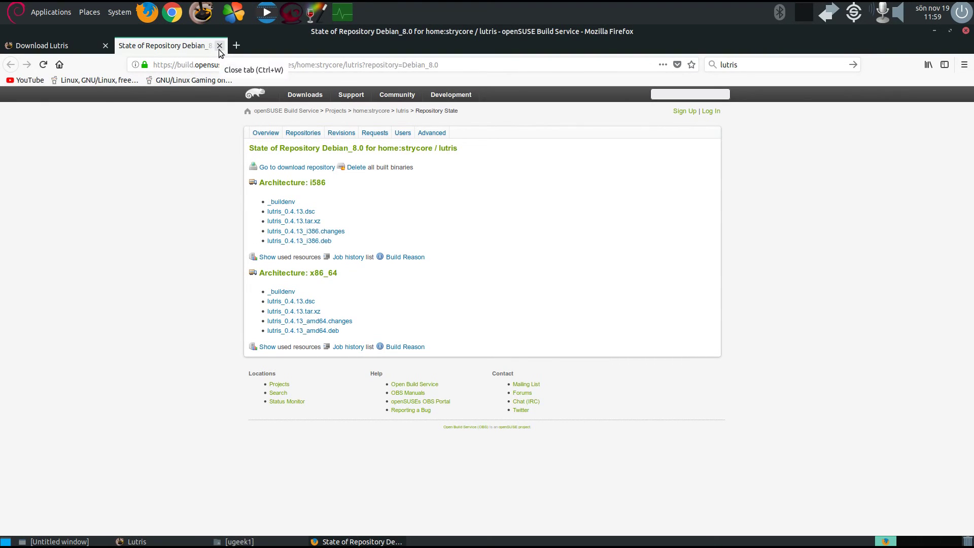
- Open the x86_64 package page for lutris_0.4.13_amd64.deb and save the file
middle_click(302, 242)
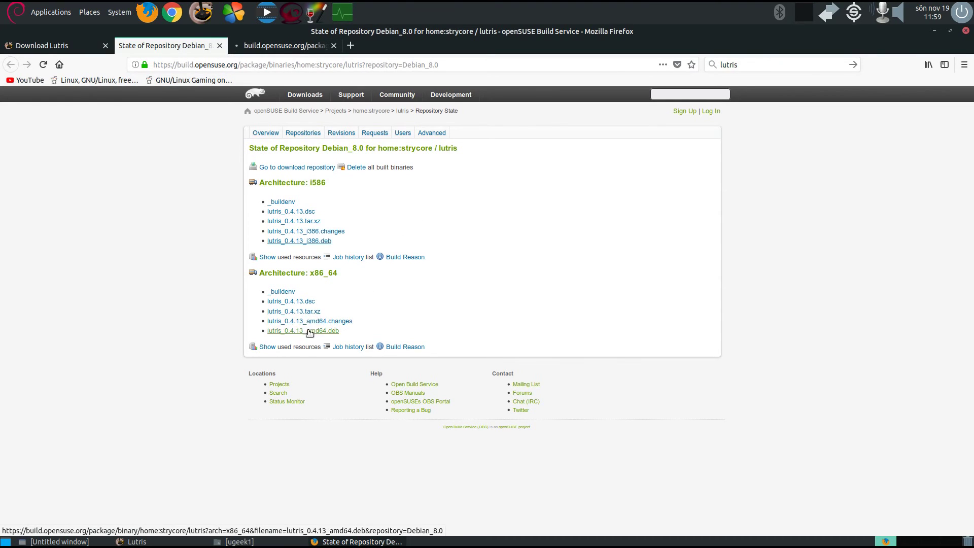
left_click(334, 49)
left_click(321, 49)
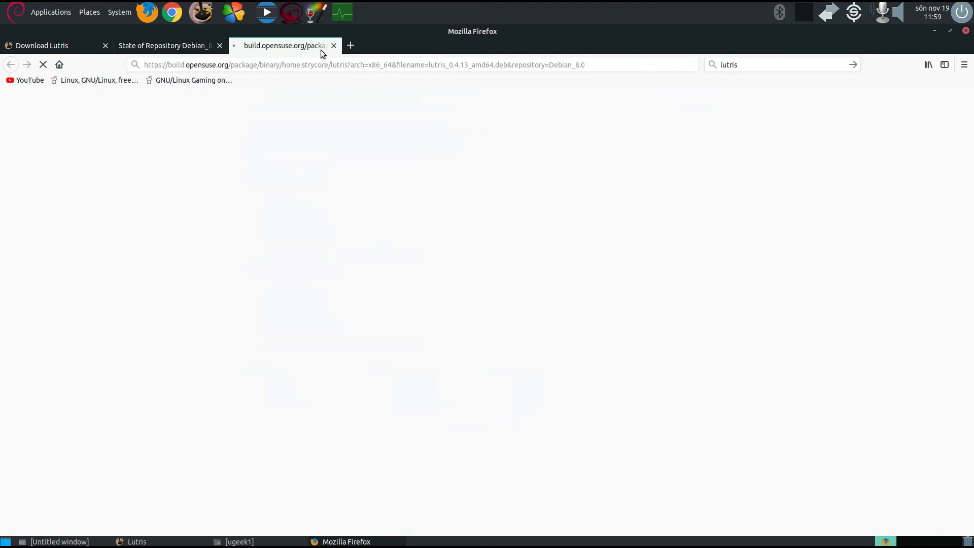
left_click(160, 45)
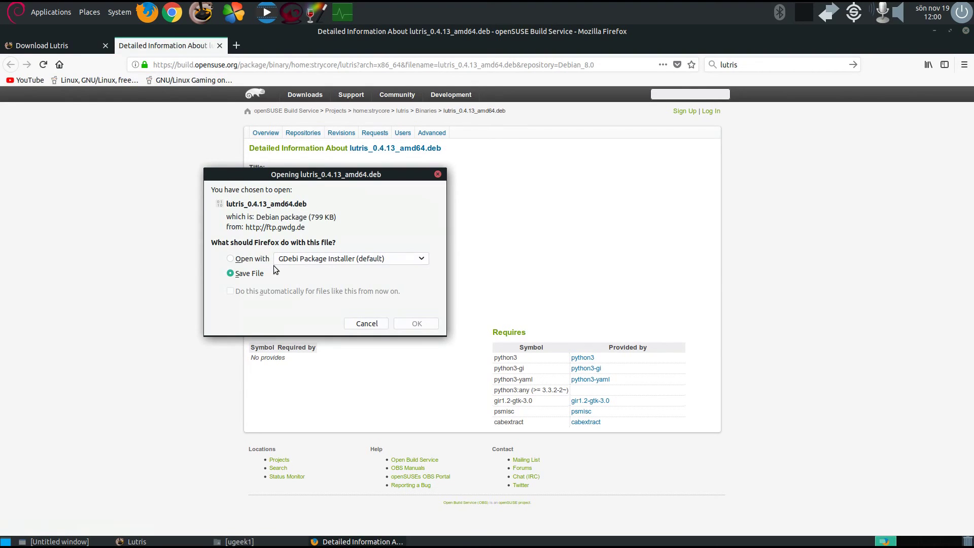
left_click(415, 329)
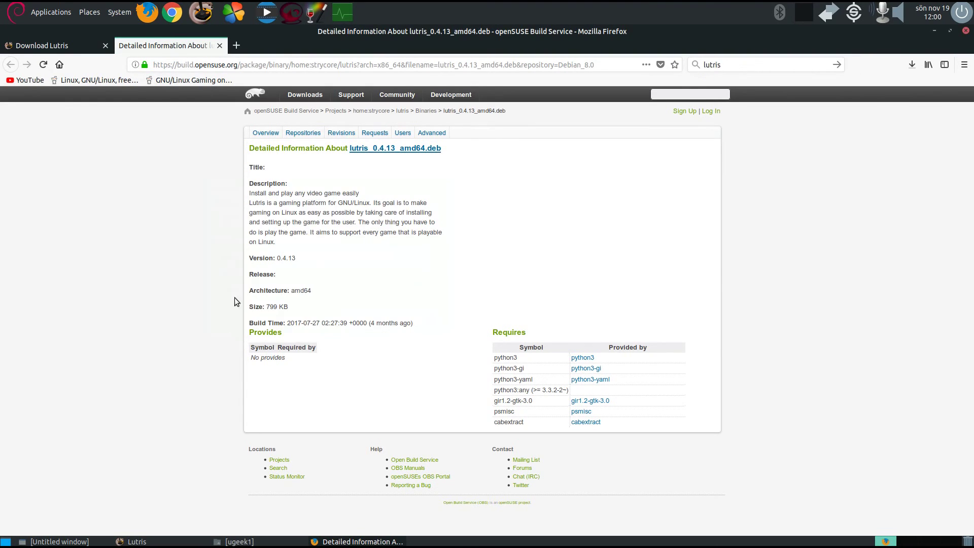
- Show lutris_0.4.13_amd64.deb in the Downloads folder and allow executing it as a program
left_click(912, 65)
left_click(893, 100)
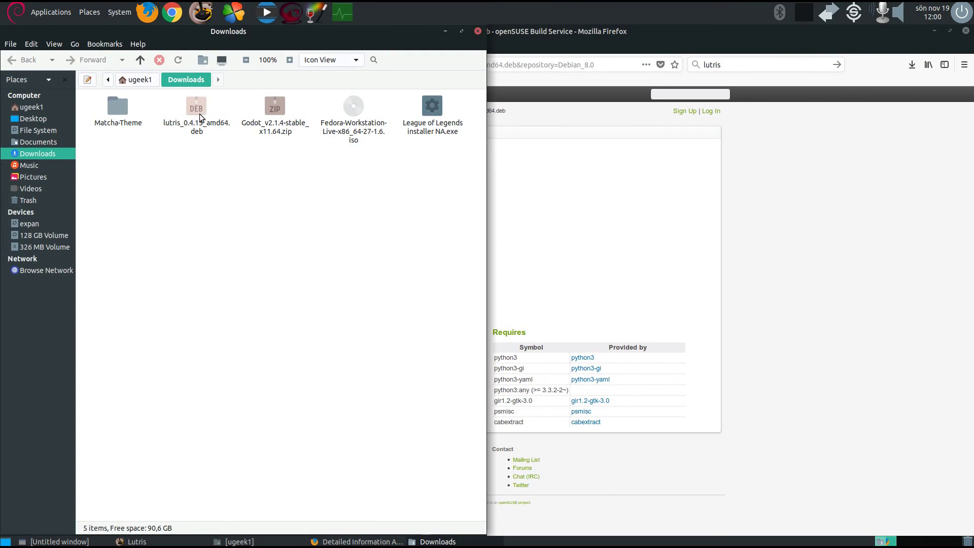
right_click(200, 117)
left_click(268, 388)
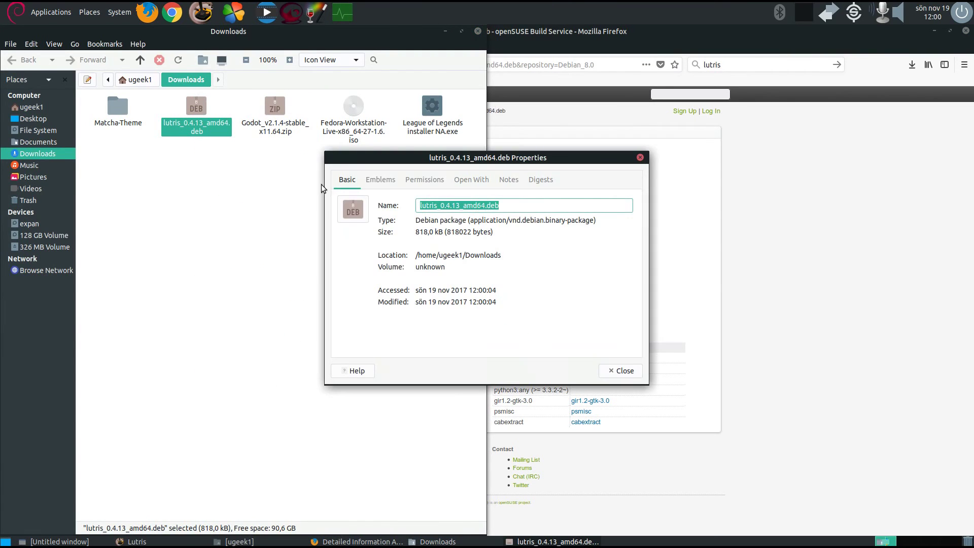
left_click(435, 180)
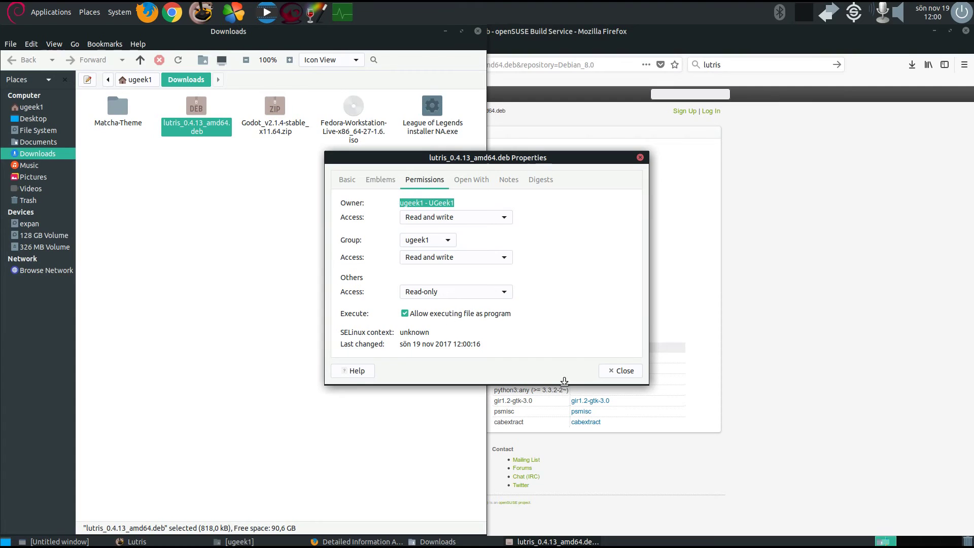
left_click(612, 374)
- Inspect lutris_0.4.13_amd64.deb in GDebi Package Installer, then close the installer
right_click(197, 112)
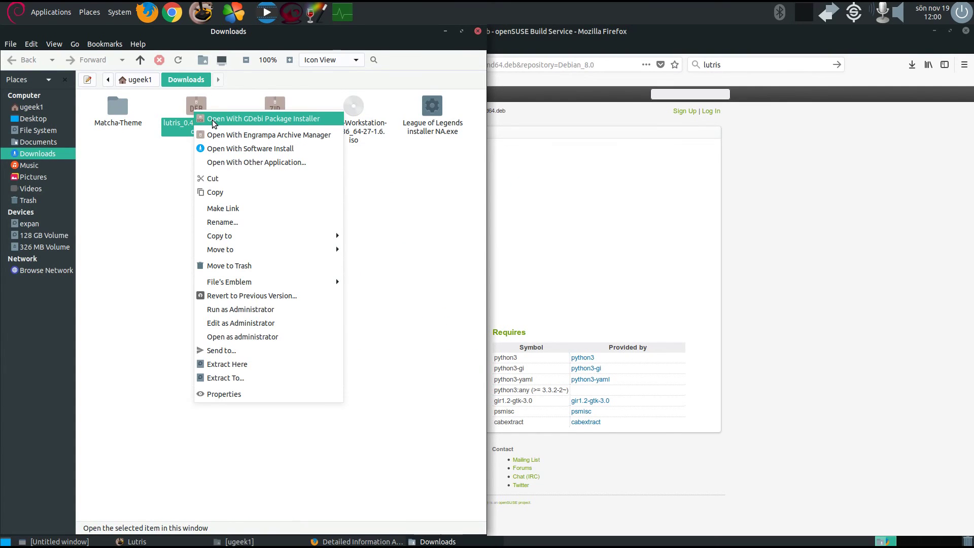
left_click(213, 119)
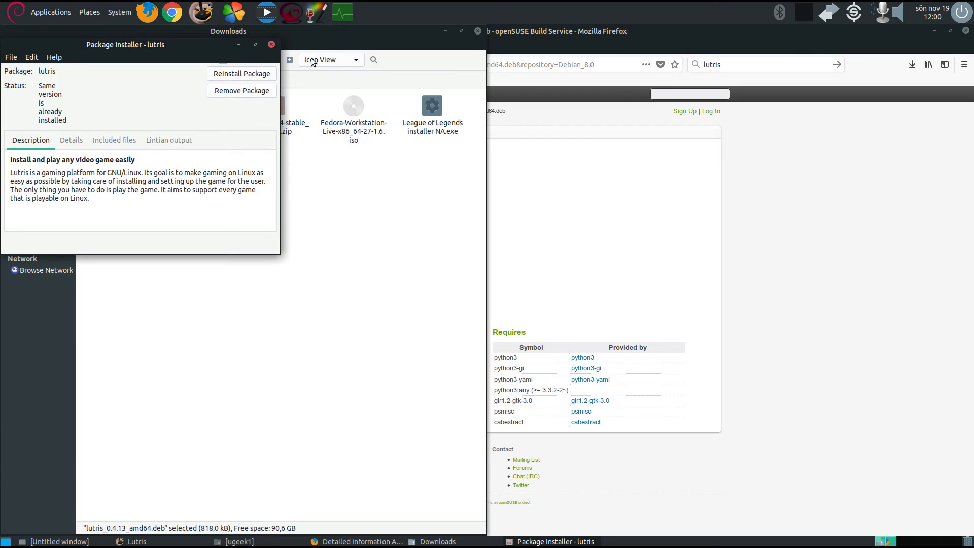
left_click(272, 44)
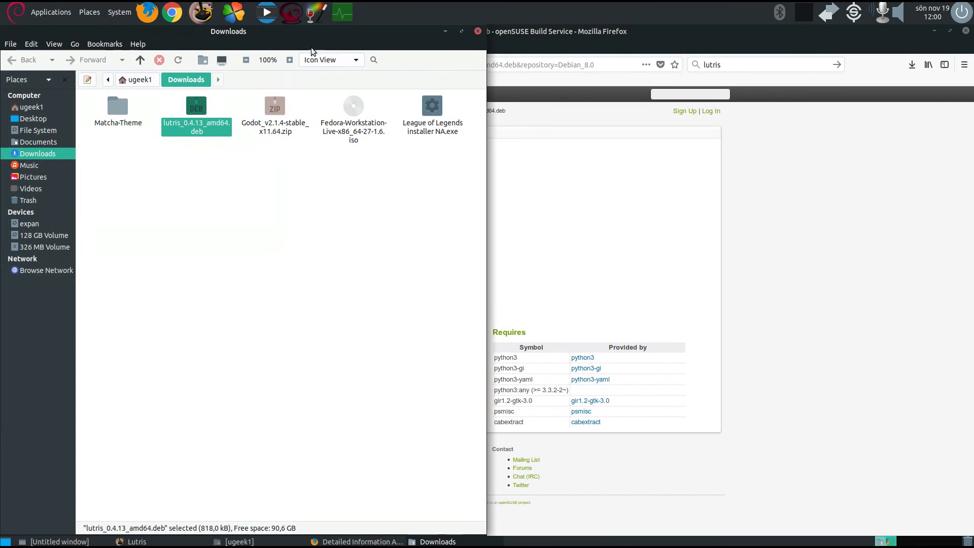
- Close the Downloads folder window and Firefox with all its tabs
left_click(478, 31)
left_click(966, 31)
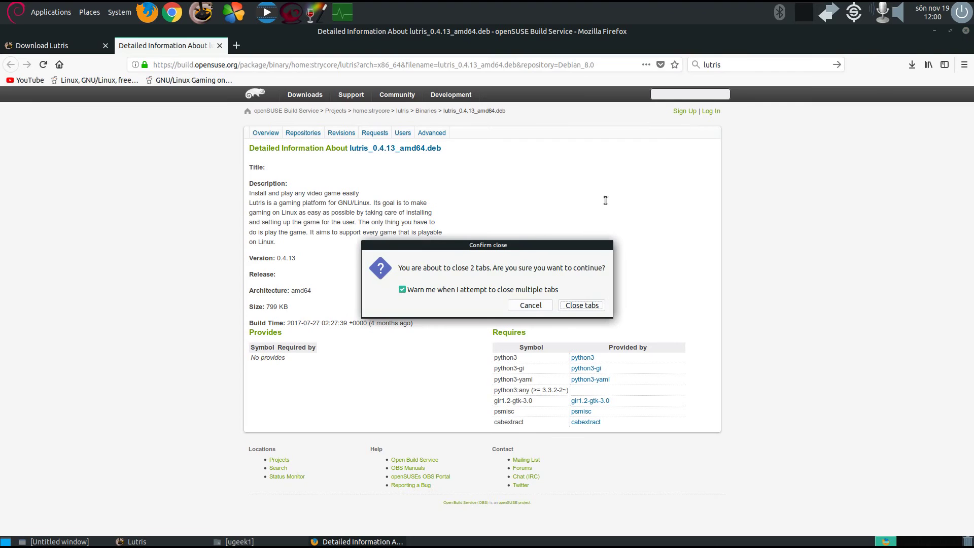
left_click(598, 307)
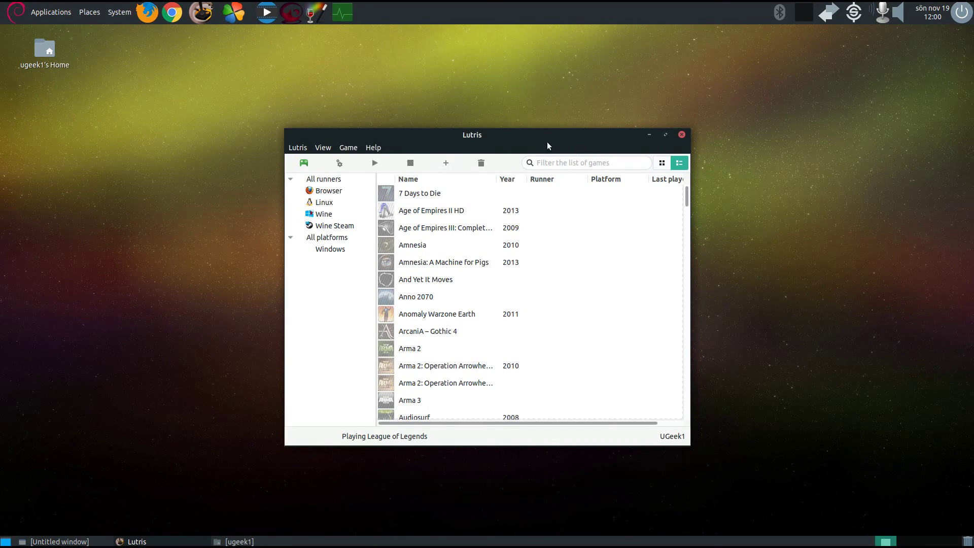
- Launch PlayOnLinux beside the Lutris window and briefly check its virtual drive configuration
left_click_drag(548, 143, 553, 128)
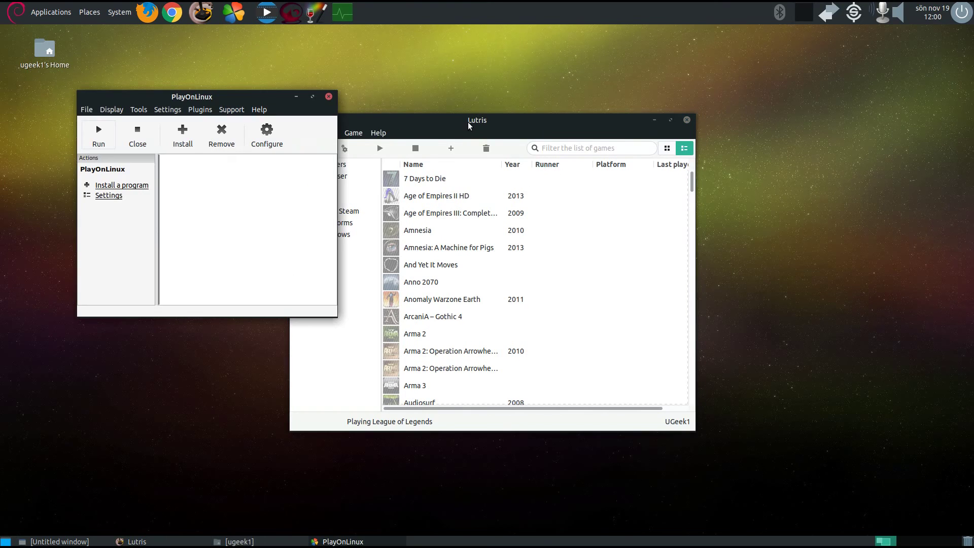
left_click_drag(468, 122, 587, 119)
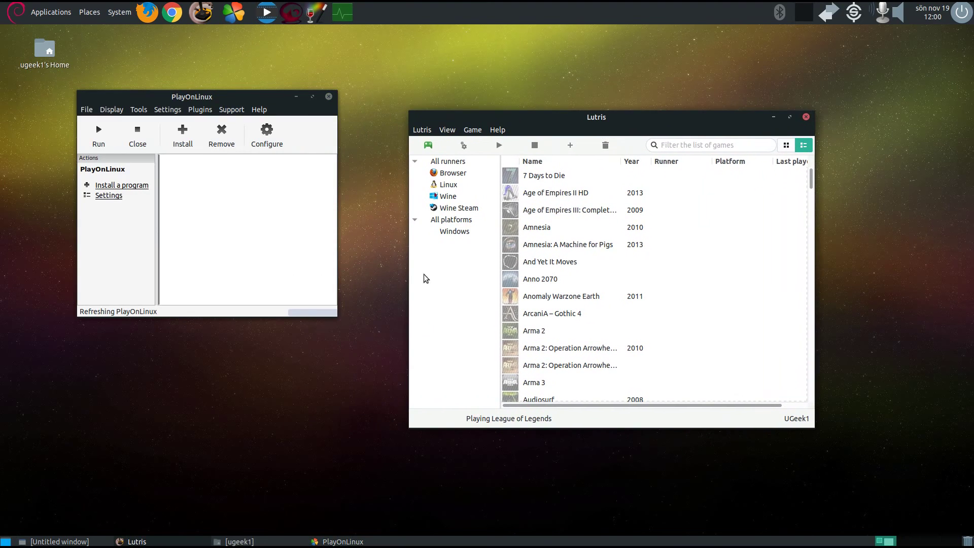
left_click(272, 146)
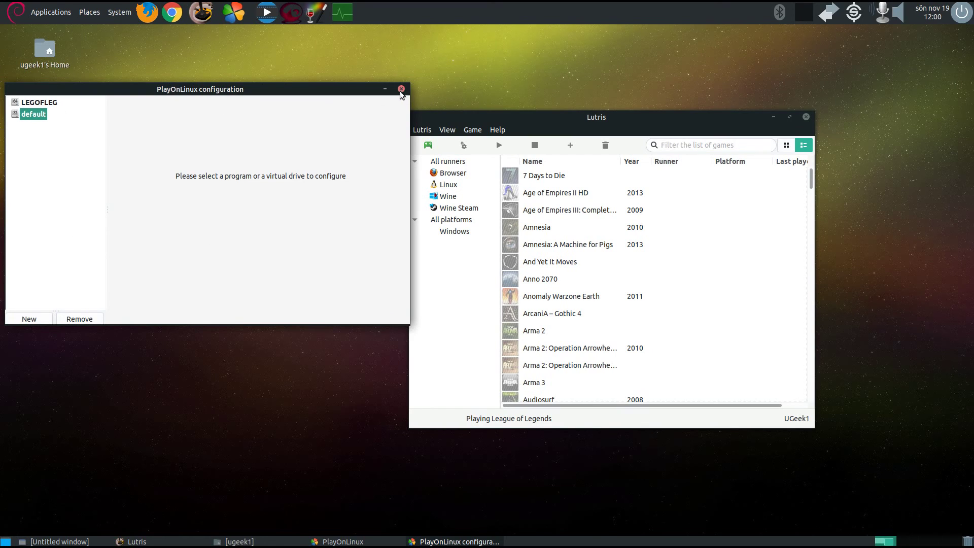
left_click(401, 89)
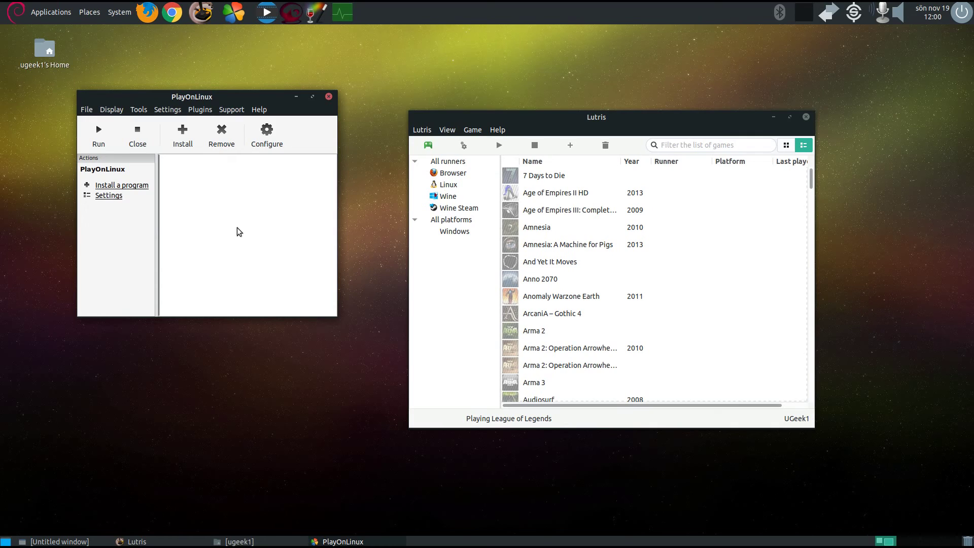
- Filter the Lutris game list across all runners by "lea" and select League of Legends
left_click(695, 215)
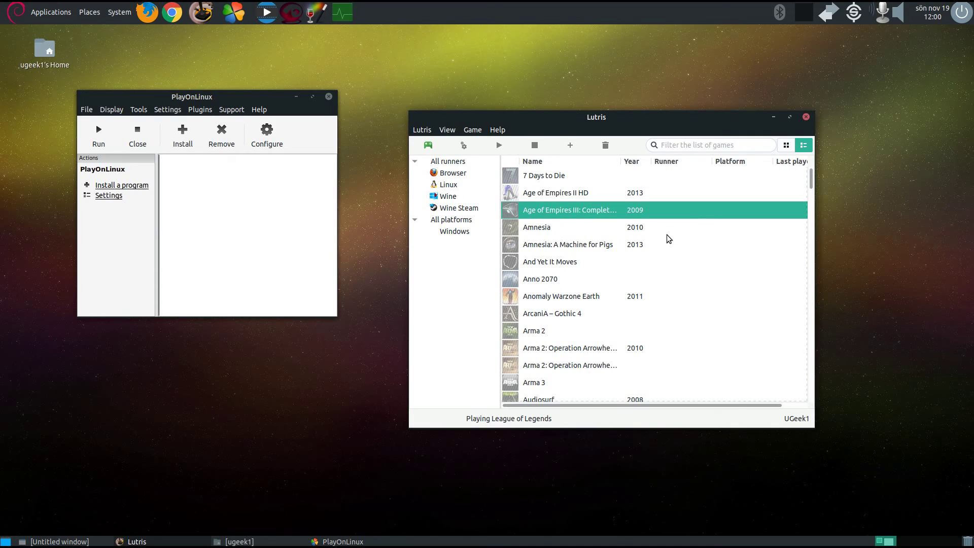
left_click(467, 234)
left_click(467, 162)
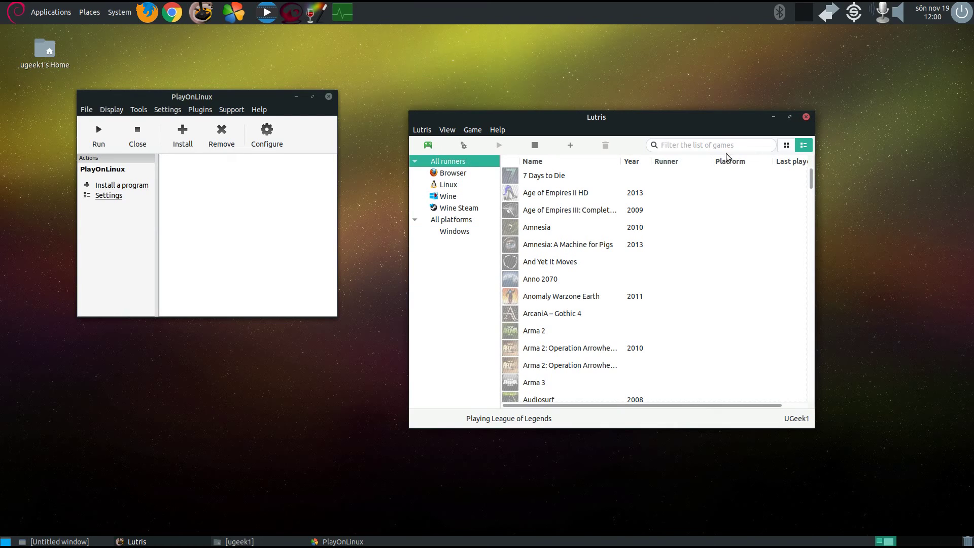
left_click(734, 148)
type("l")
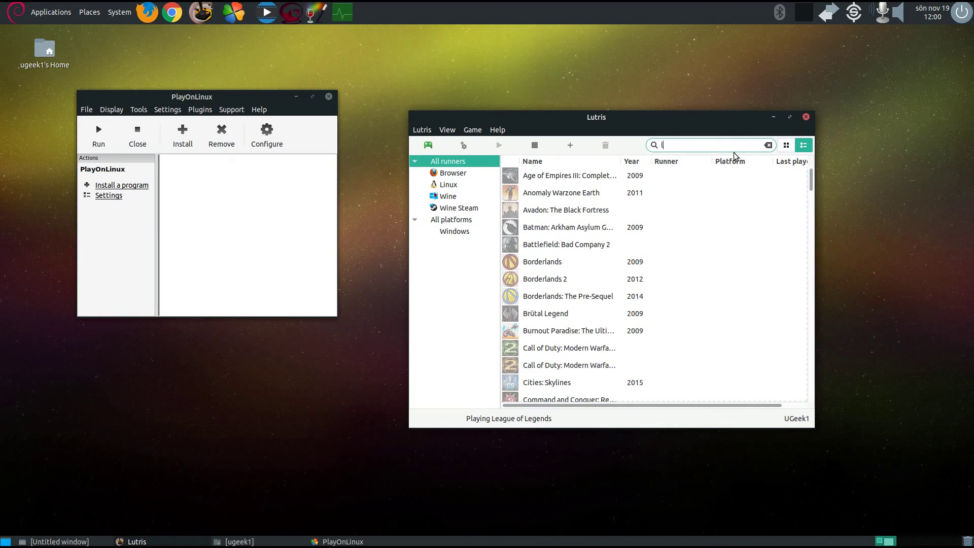
type("eu")
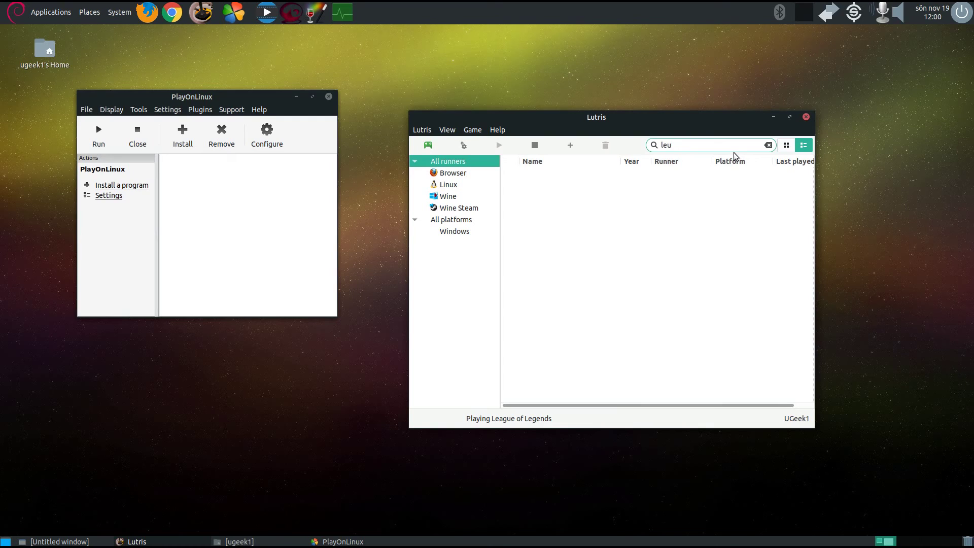
key("BackSpace")
type("a")
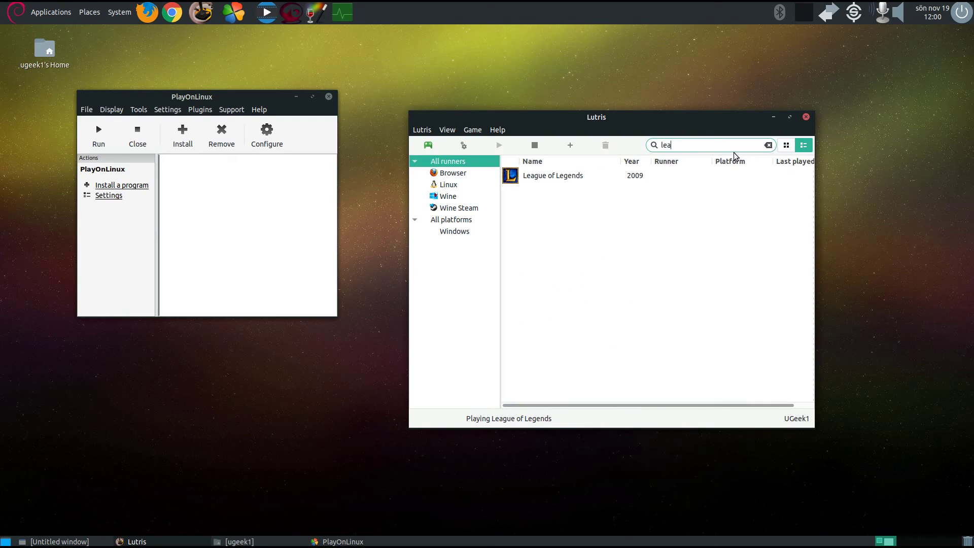
left_click(702, 175)
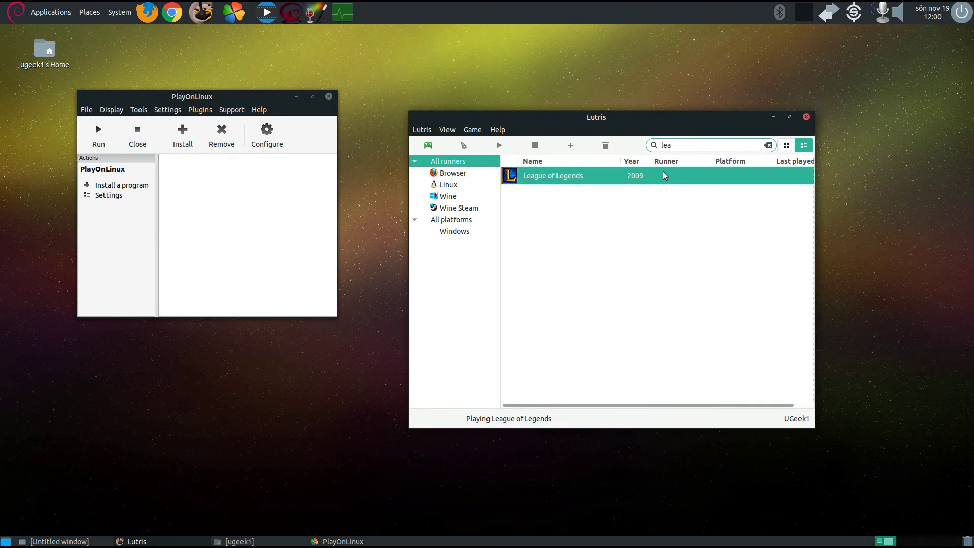
- Review the Lutris application options and the actions available for the League of Legends entry
left_click(433, 130)
left_click(463, 176)
left_click(422, 130)
left_click(572, 193)
right_click(626, 175)
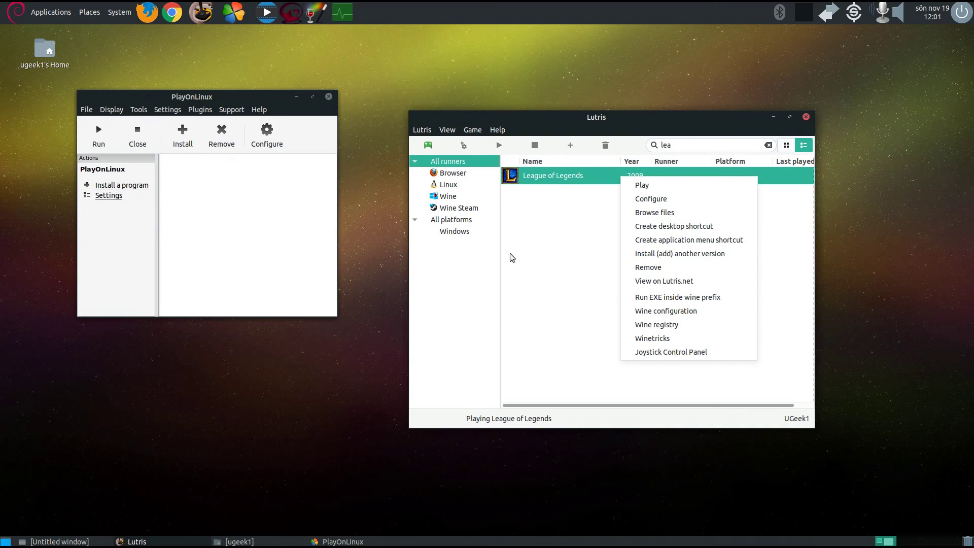
left_click(525, 245)
right_click(598, 183)
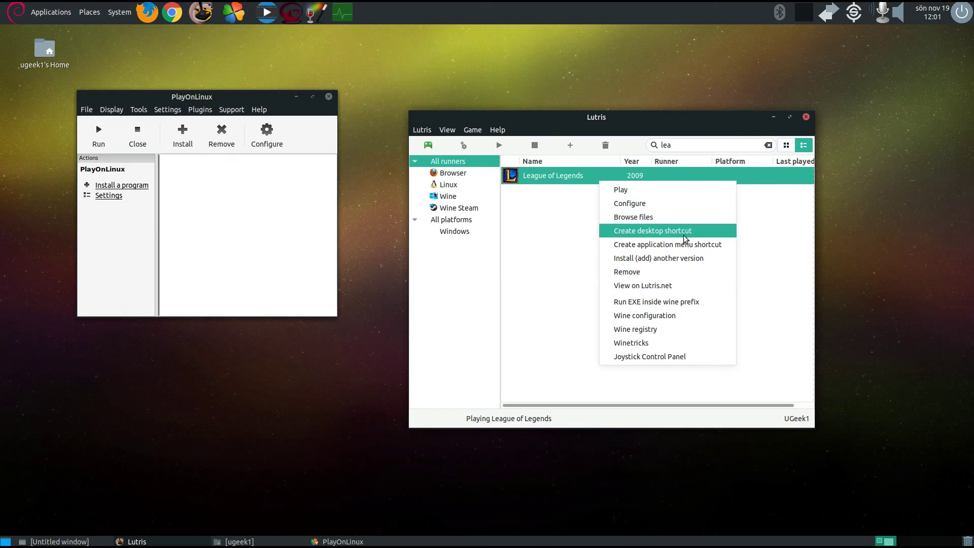
left_click(487, 288)
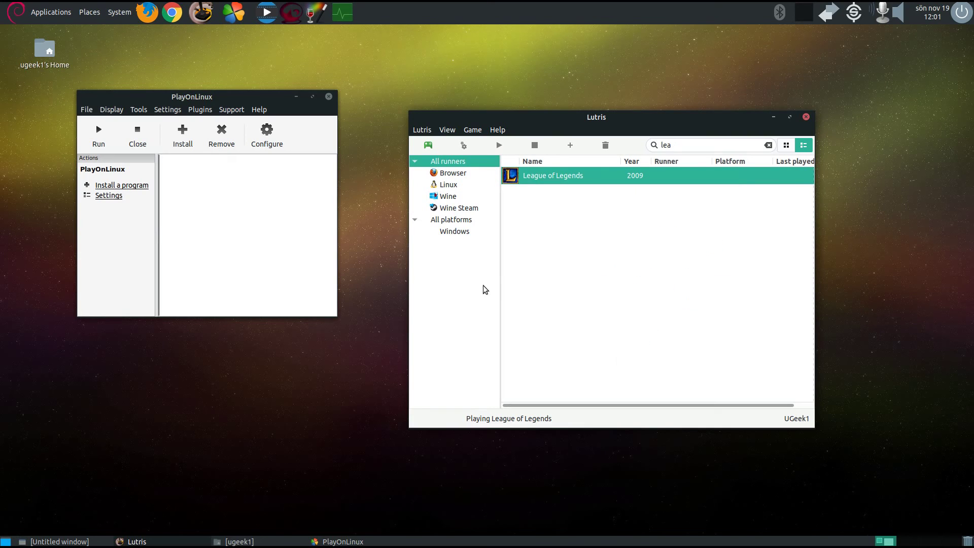
- Uninstall League of Legends from Lutris, removing all data from its game folder and keeping it in the library
right_click(549, 181)
left_click(650, 270)
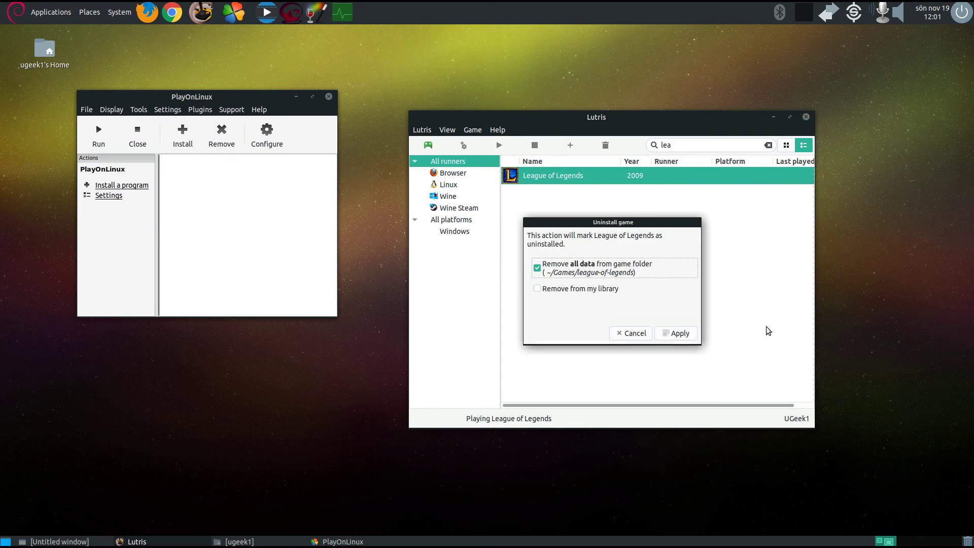
left_click(679, 333)
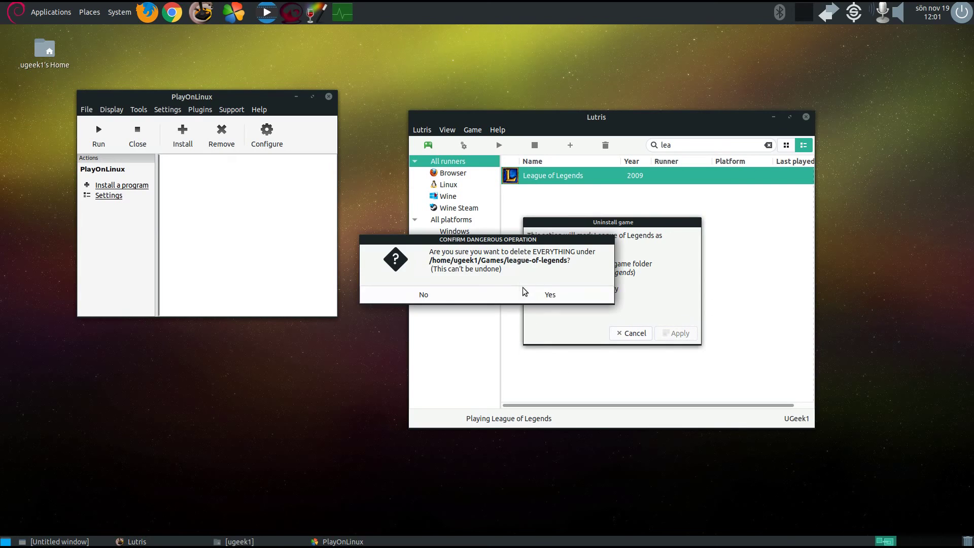
left_click(524, 300)
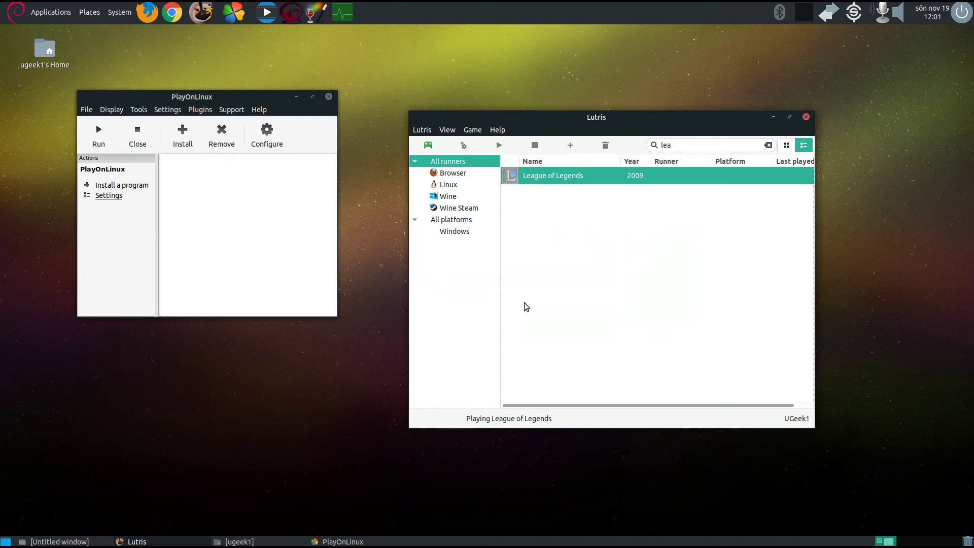
- Start installing the Windows-DX9 (wine) version of League of Legends in the default Games/league-of-legends directory
right_click(584, 177)
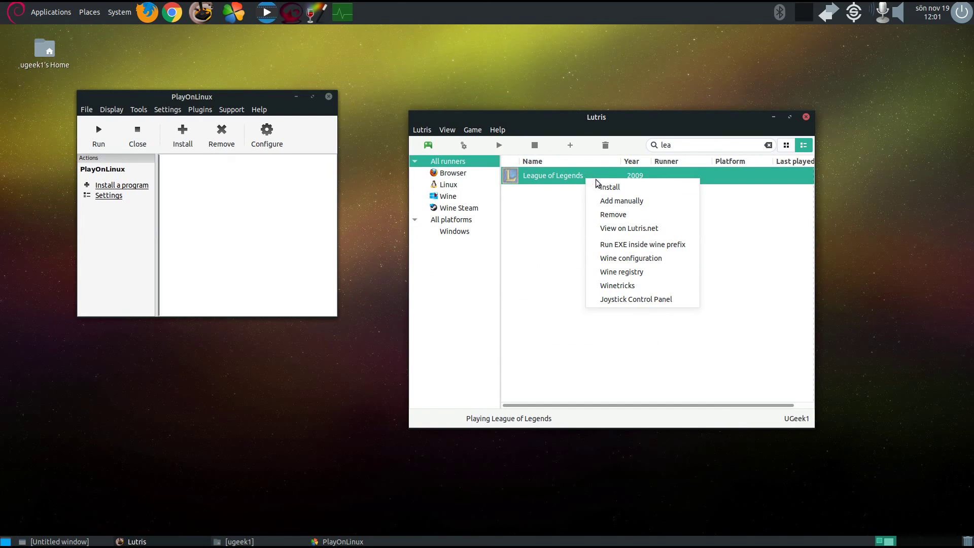
left_click(596, 190)
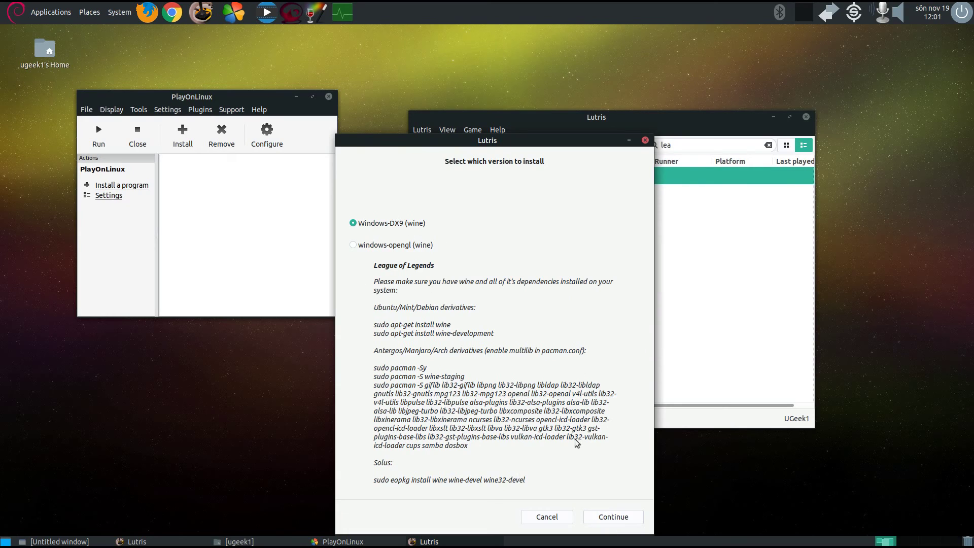
left_click(636, 521)
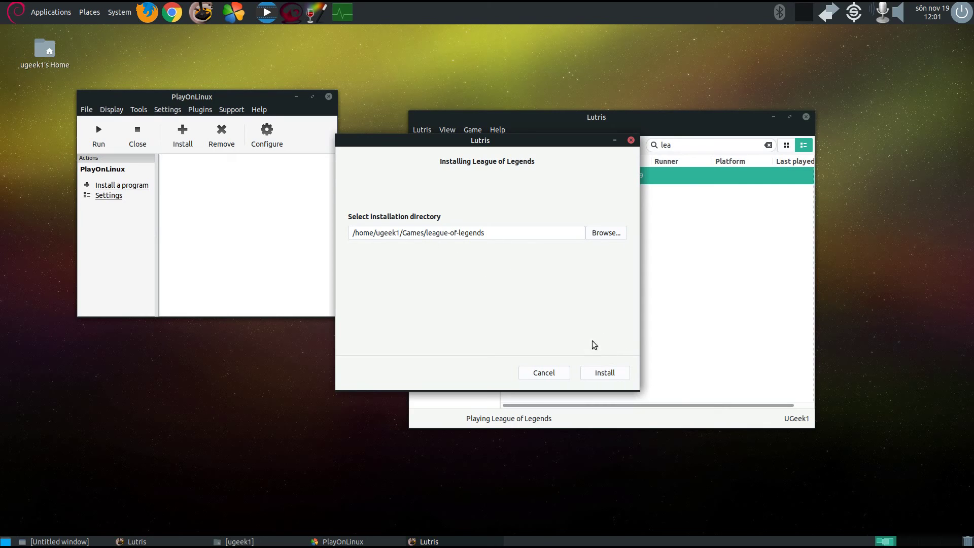
left_click(607, 373)
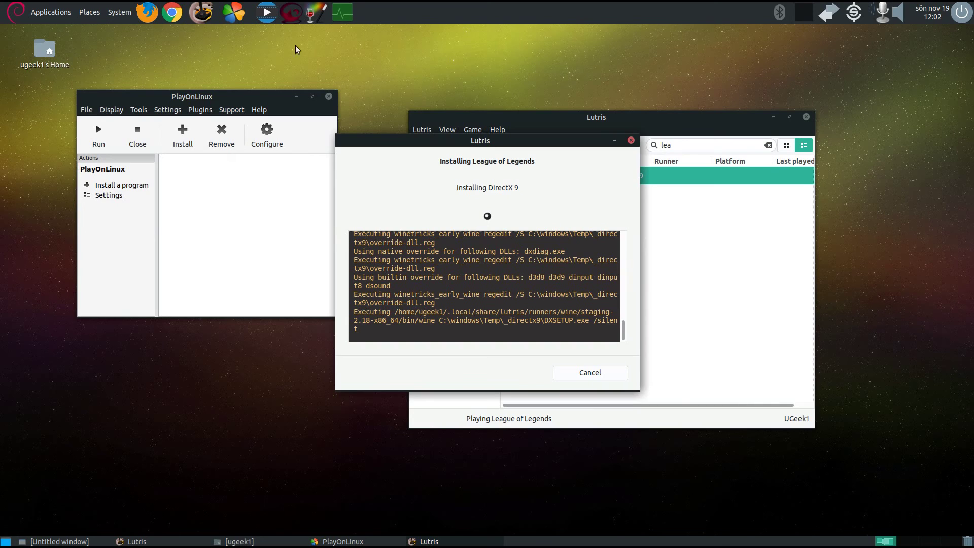
- Launch Winetricks while the game installs and bring up its list of installable applications
left_click(314, 17)
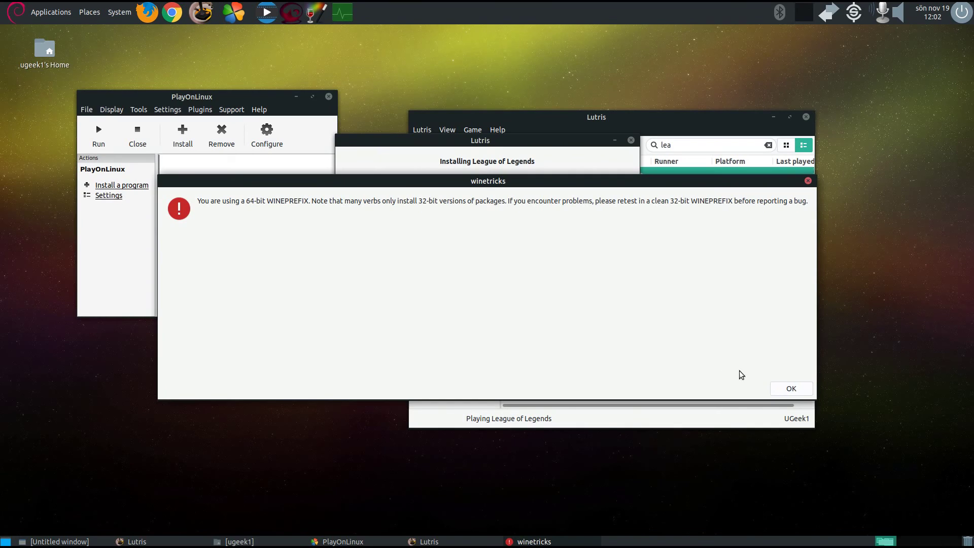
left_click(788, 387)
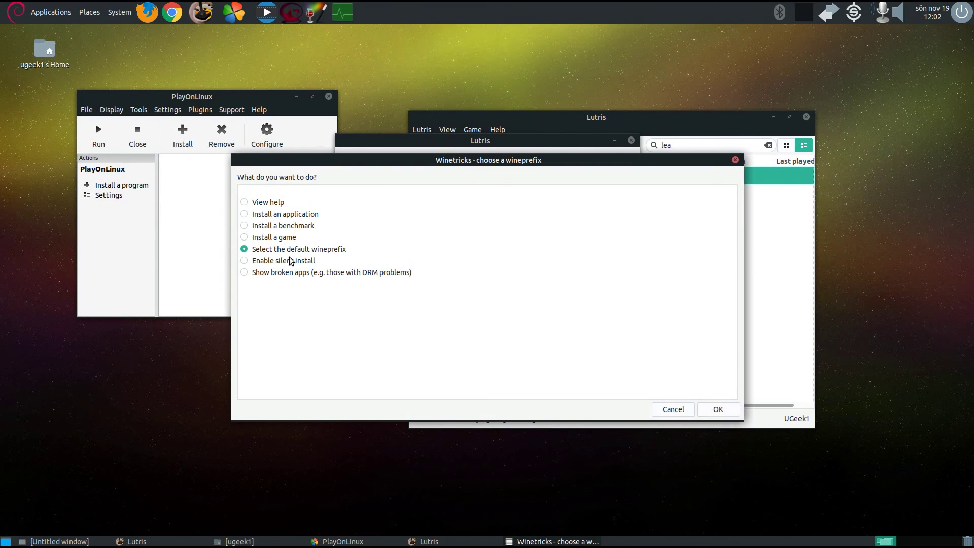
left_click(266, 213)
left_click(713, 410)
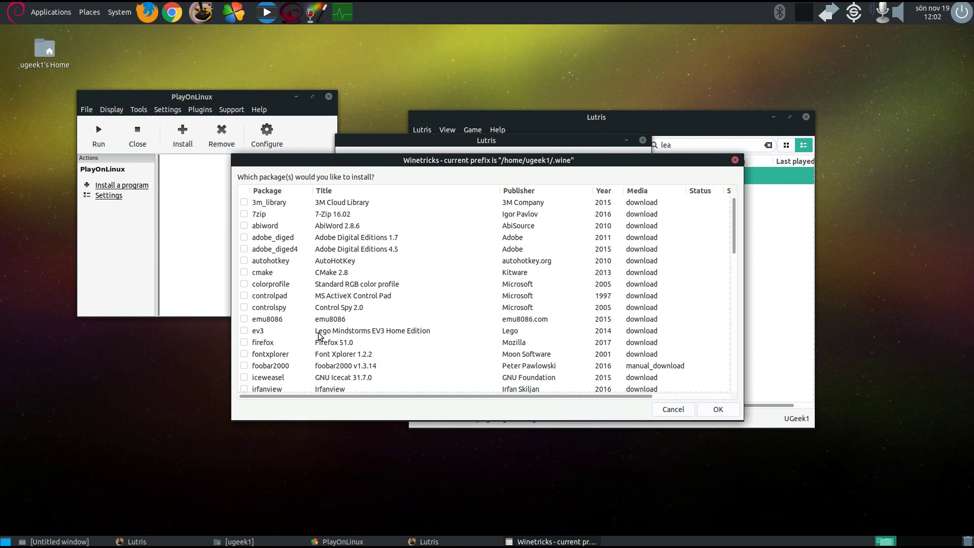
- Browse the Winetricks application packages, mark steam, and exit Winetricks without installing anything
scroll(319, 297, "down", 4)
scroll(295, 306, "down", 8)
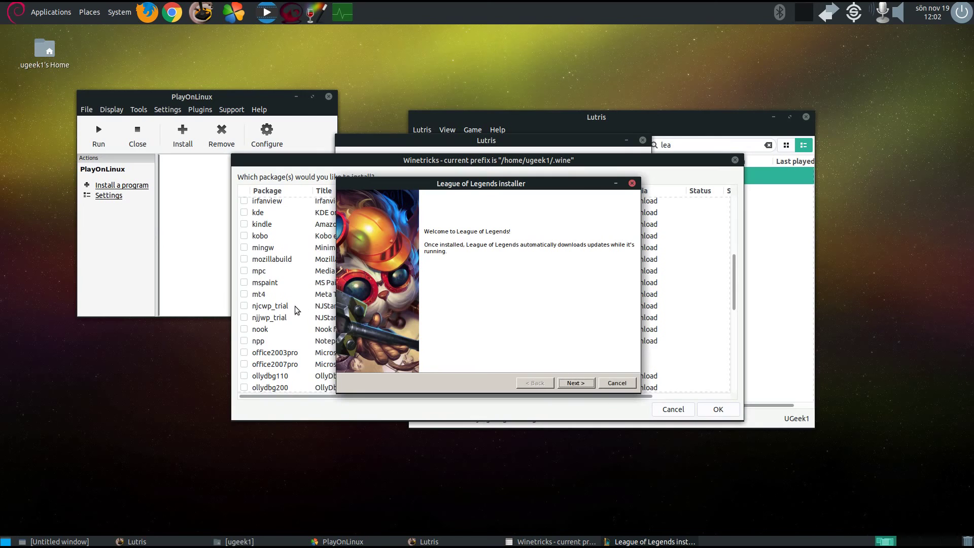
left_click(263, 338)
scroll(269, 345, "down", 3)
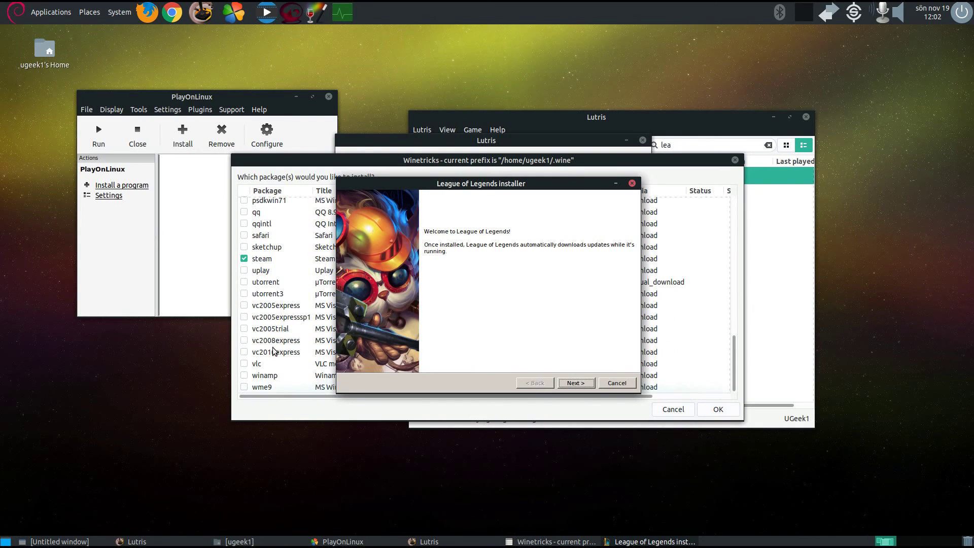
scroll(267, 356, "up", 5)
scroll(266, 353, "up", 15)
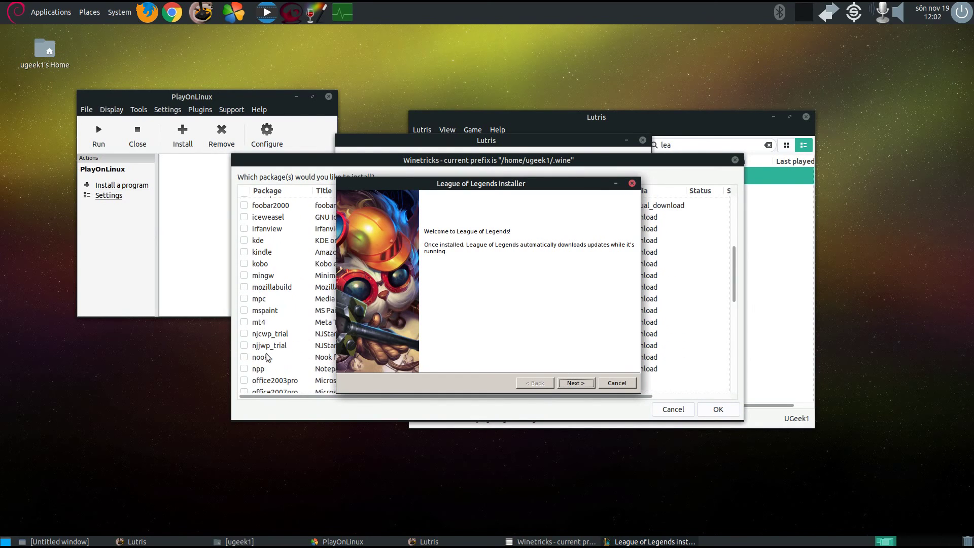
scroll(266, 355, "down", 17)
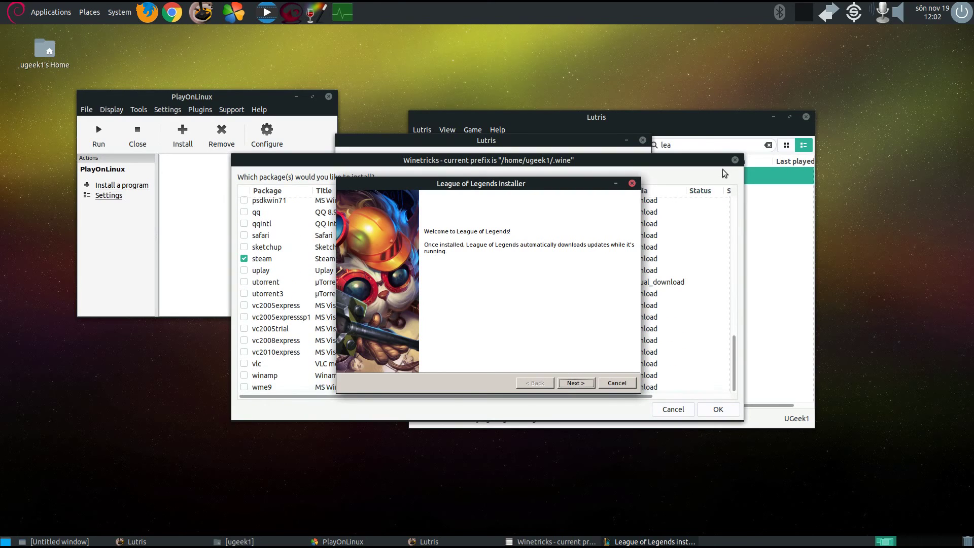
left_click(735, 161)
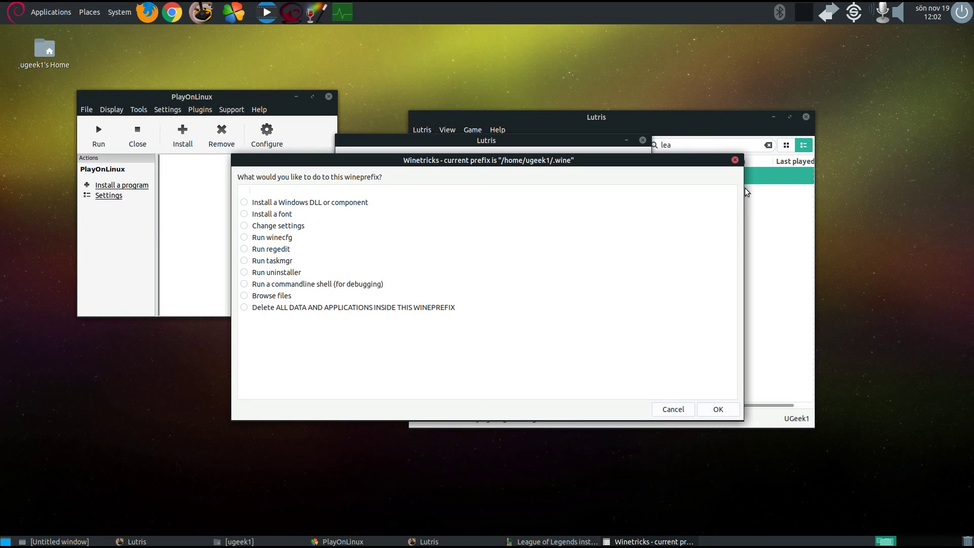
left_click(736, 160)
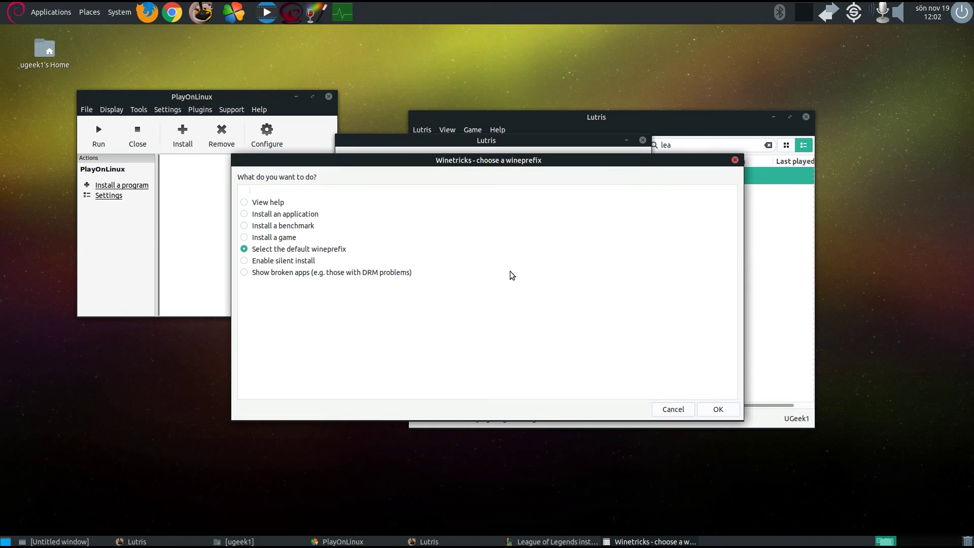
left_click(733, 162)
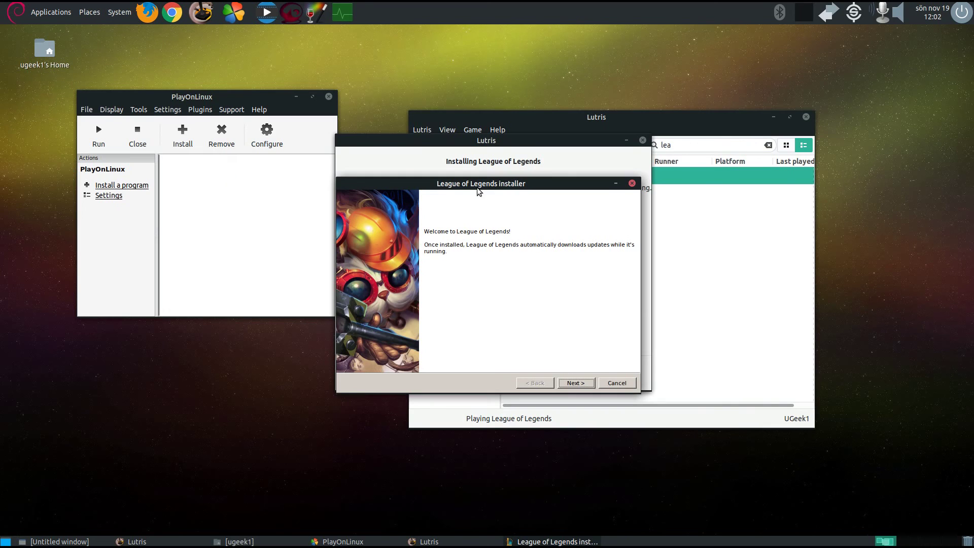
- Agree to the terms in the League of Legends installer and install to C:\Riot Games\League of Legends
left_click_drag(477, 187, 544, 178)
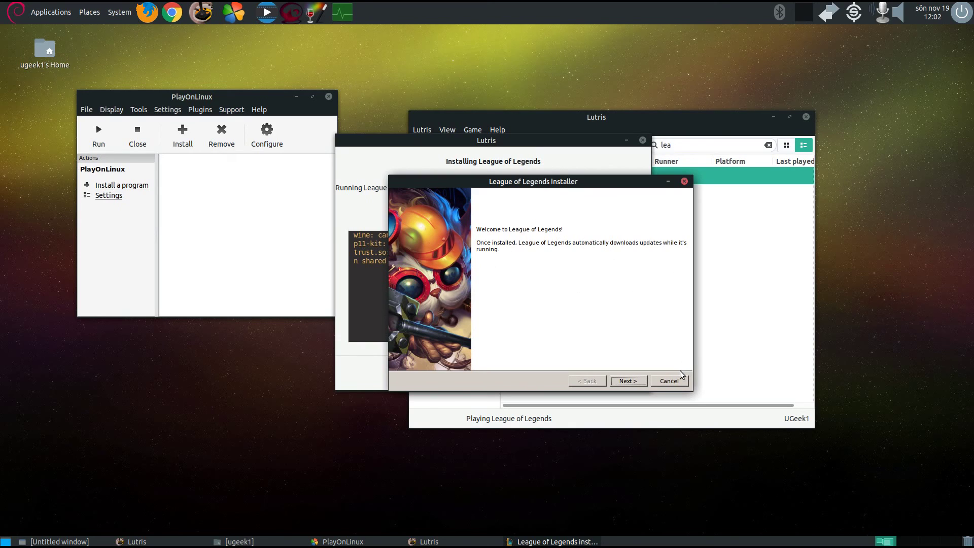
left_click(629, 382)
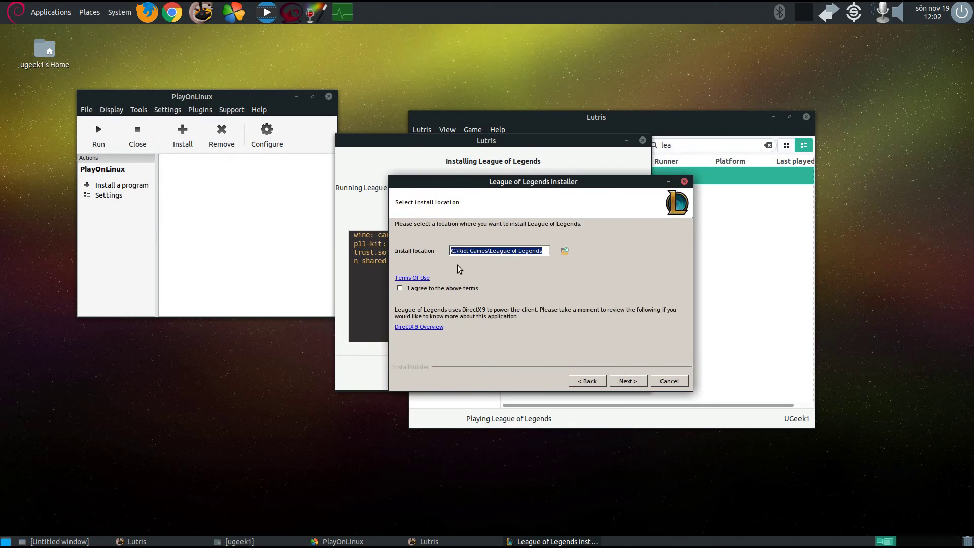
left_click(441, 288)
left_click(628, 381)
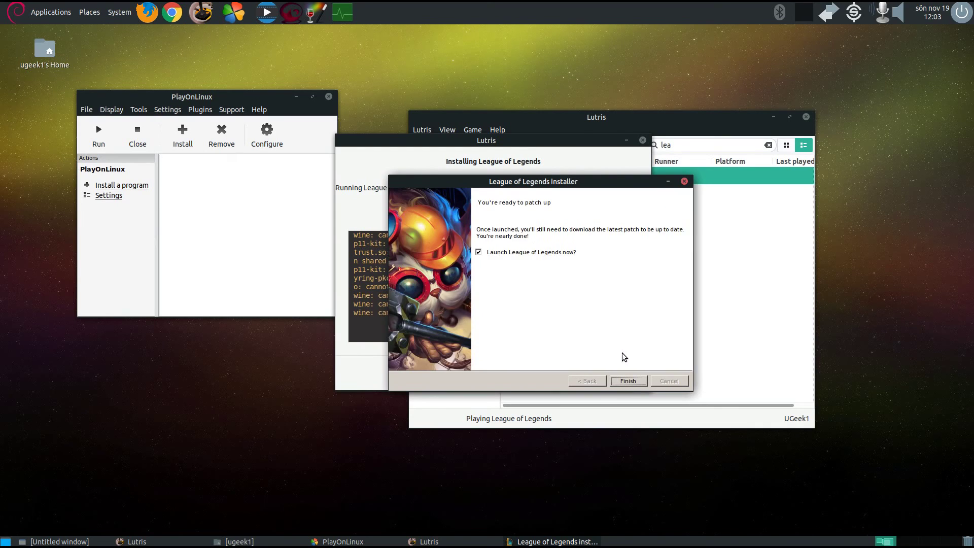
- Finish the League of Legends installer with its launch option off, and launch the game from the Lutris installation window
left_click_drag(552, 184, 764, 213)
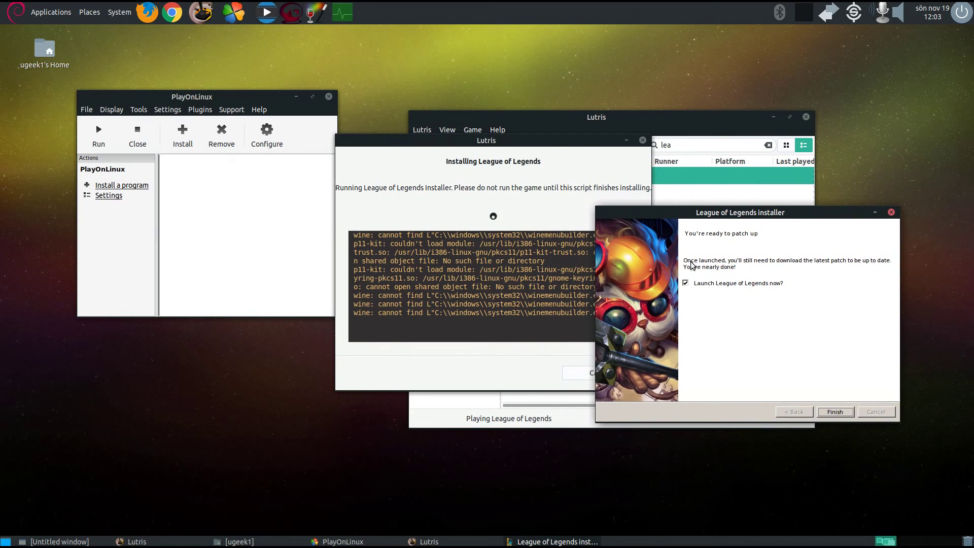
left_click(686, 283)
left_click(836, 412)
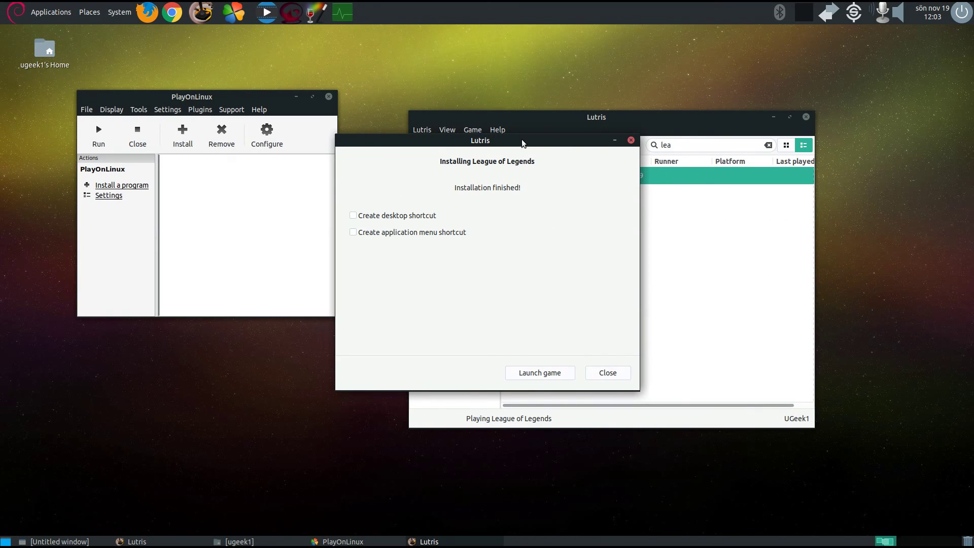
left_click_drag(522, 139, 670, 177)
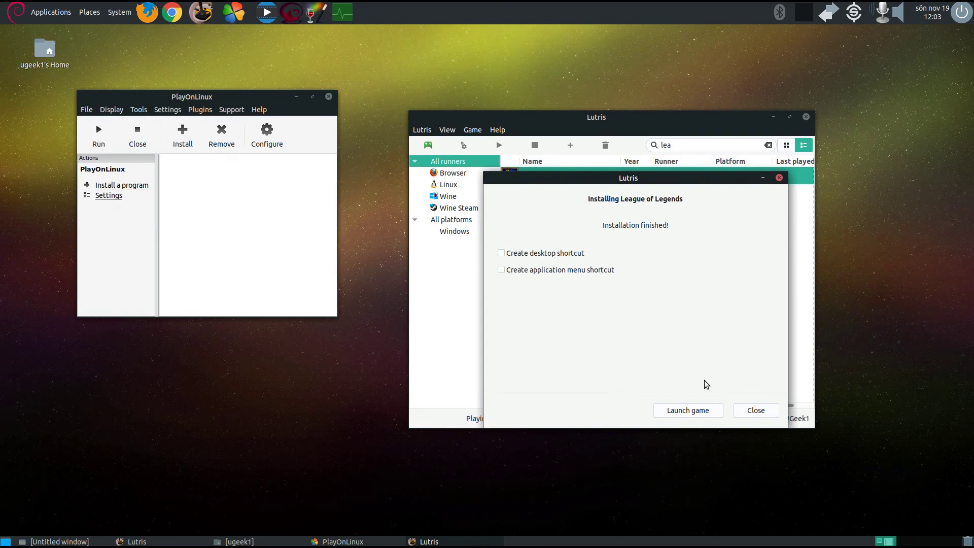
left_click(705, 414)
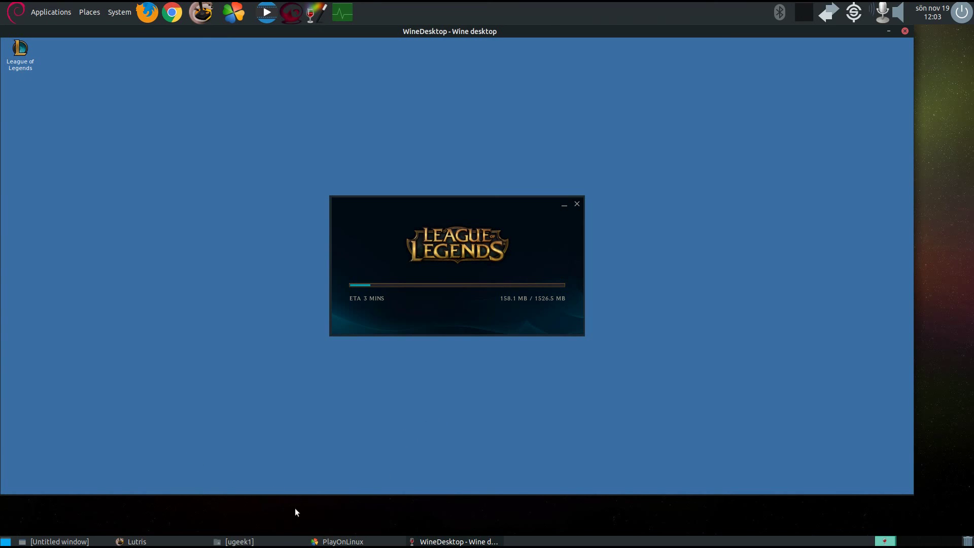
- Open League of Legends' Wine configuration from Lutris and view the d3d8 library override's load order without changing it
left_click(192, 537)
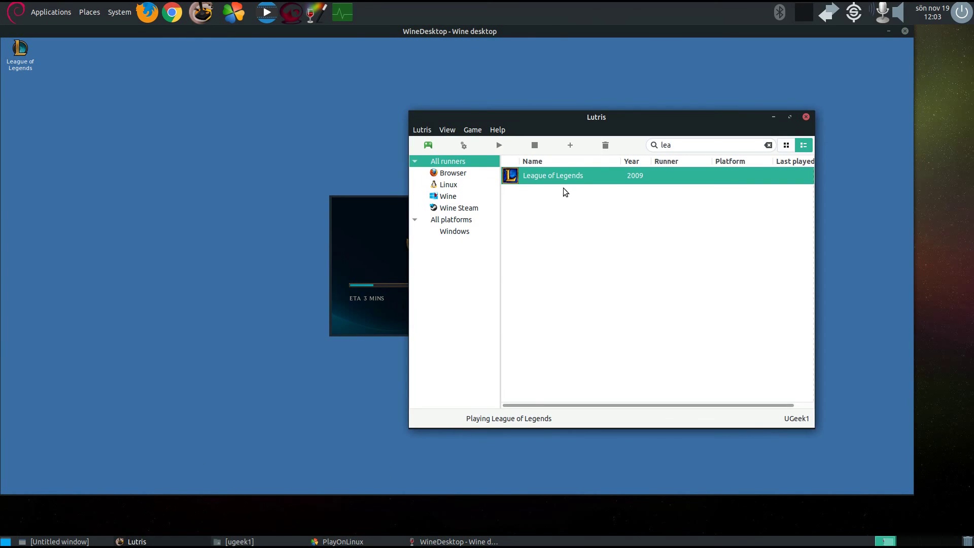
right_click(584, 176)
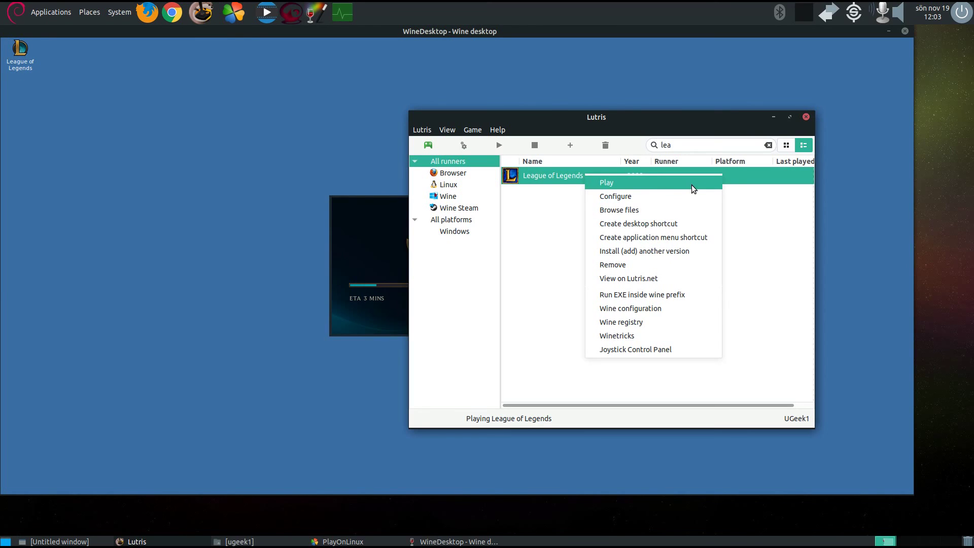
left_click(661, 309)
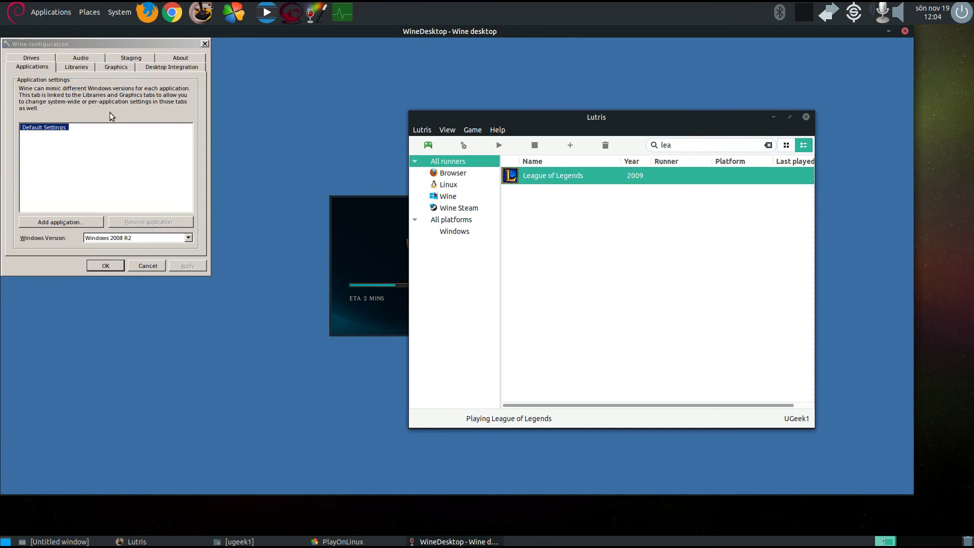
left_click(84, 67)
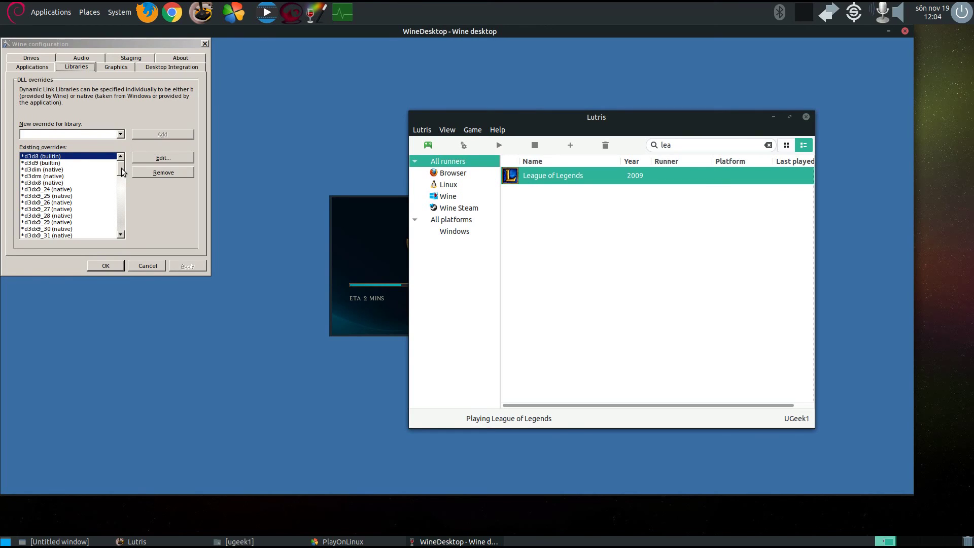
double_click(61, 158)
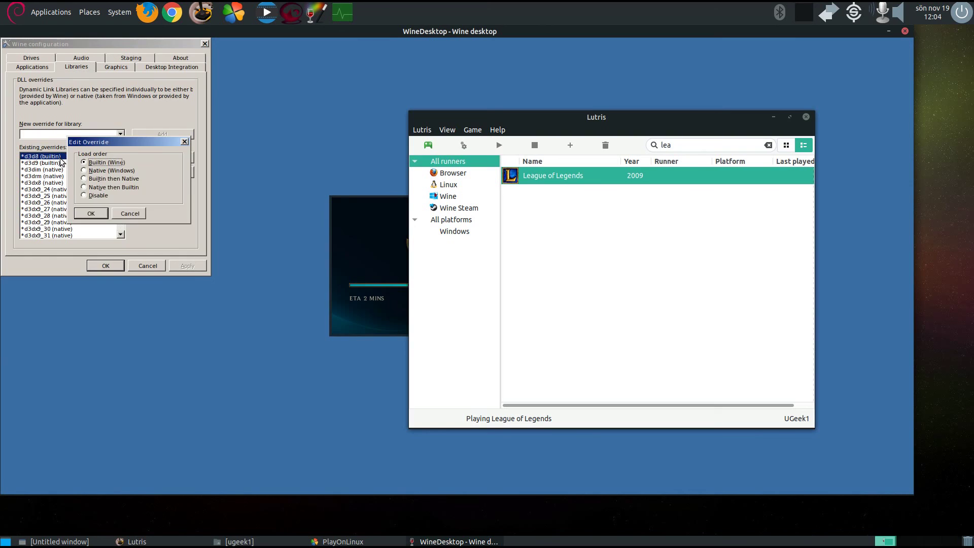
left_click(141, 208)
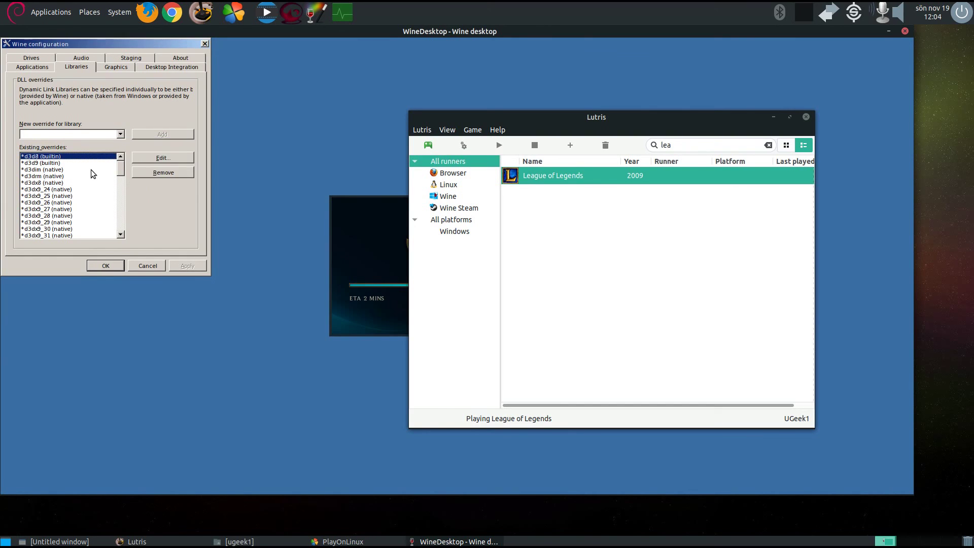
- Look through the existing DLL overrides in the Wine configuration down to vcomp120
scroll(76, 172, "down", 1)
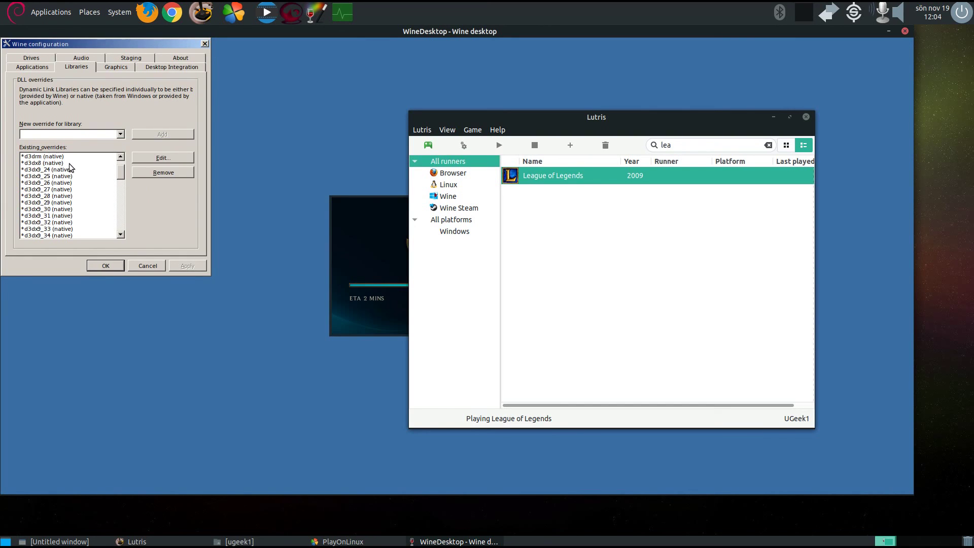
scroll(71, 168, "down", 6)
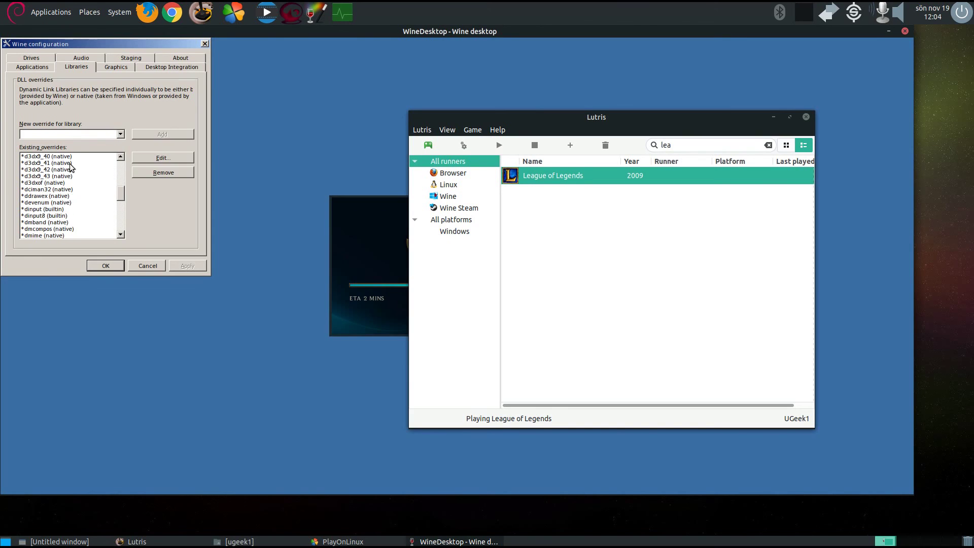
scroll(71, 167, "down", 1)
scroll(67, 166, "down", 6)
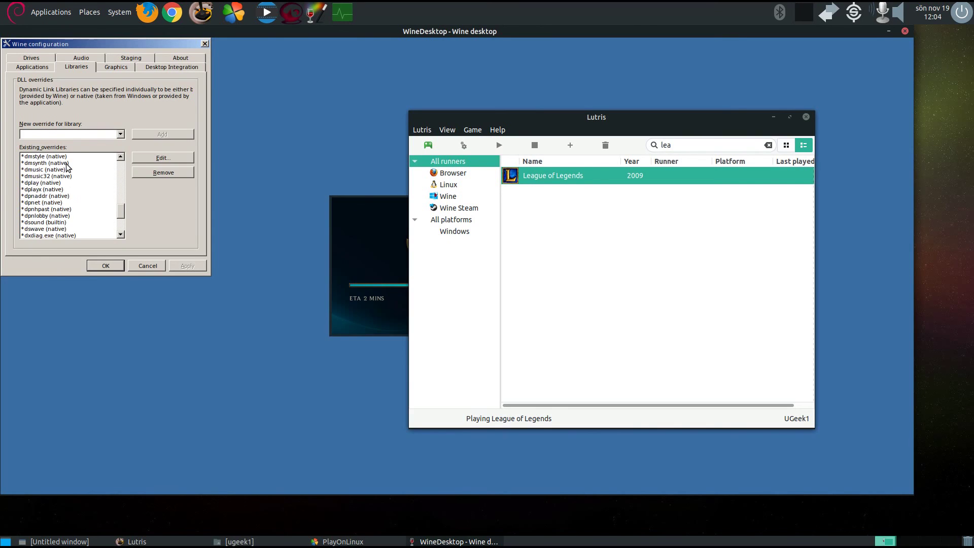
scroll(68, 167, "down", 1)
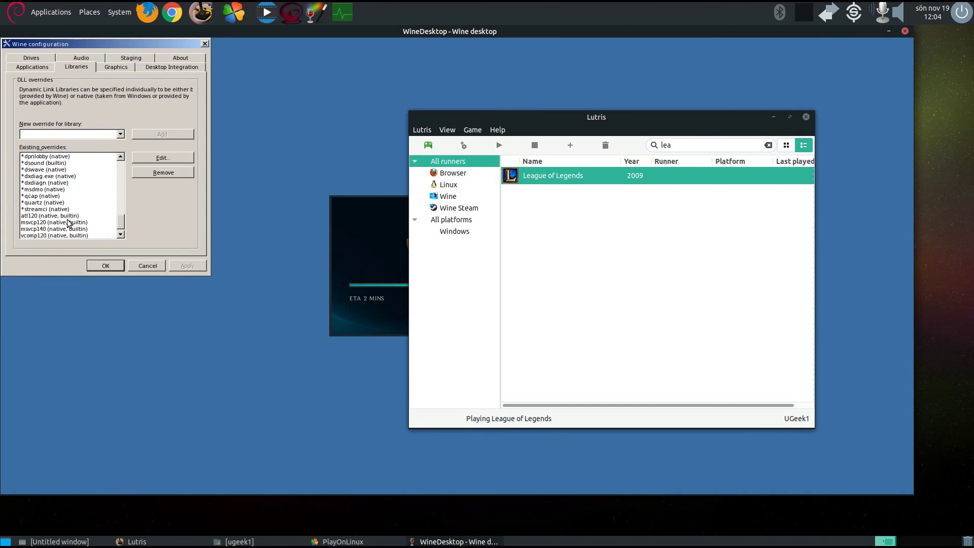
- Review Wine's graphics, desktop integration, staging and version settings, then close the configuration and minimize Lutris
left_click(118, 68)
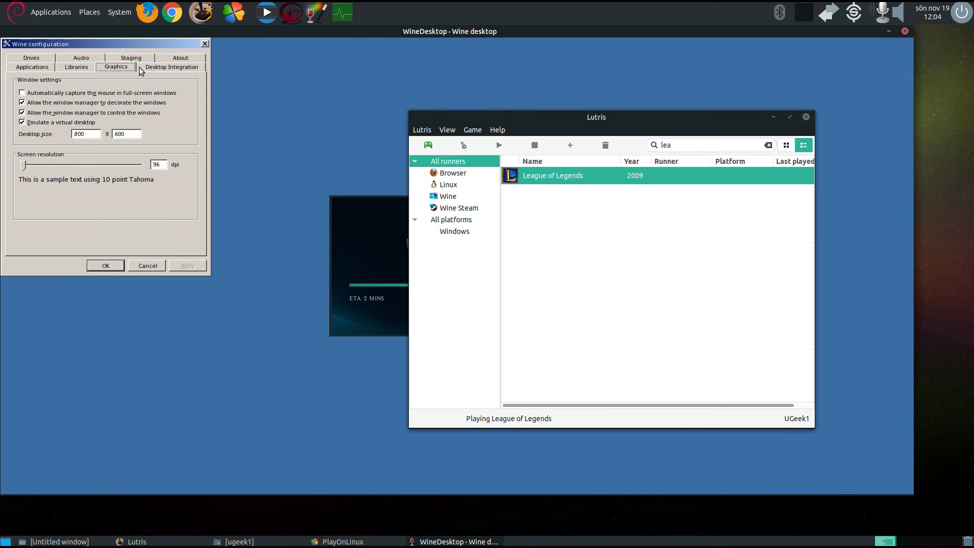
left_click(171, 69)
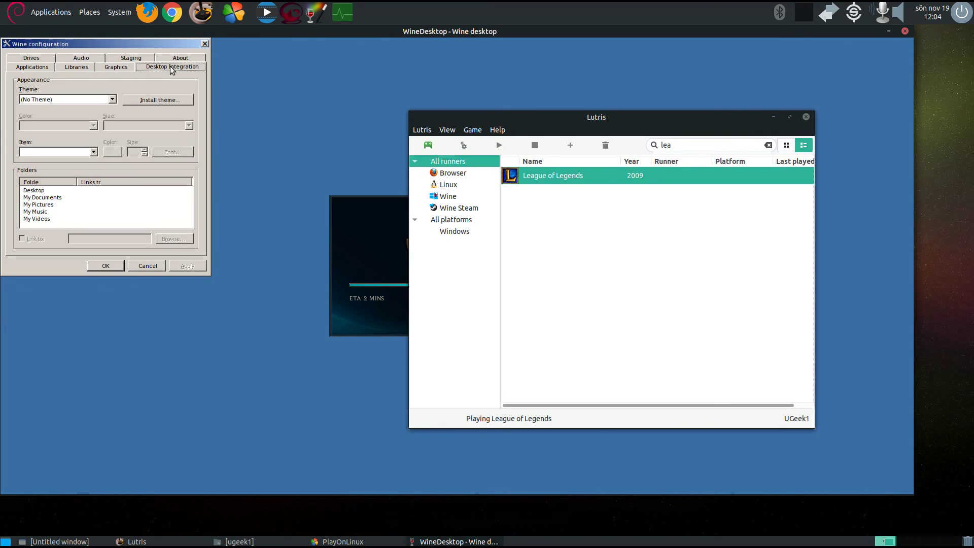
left_click(145, 61)
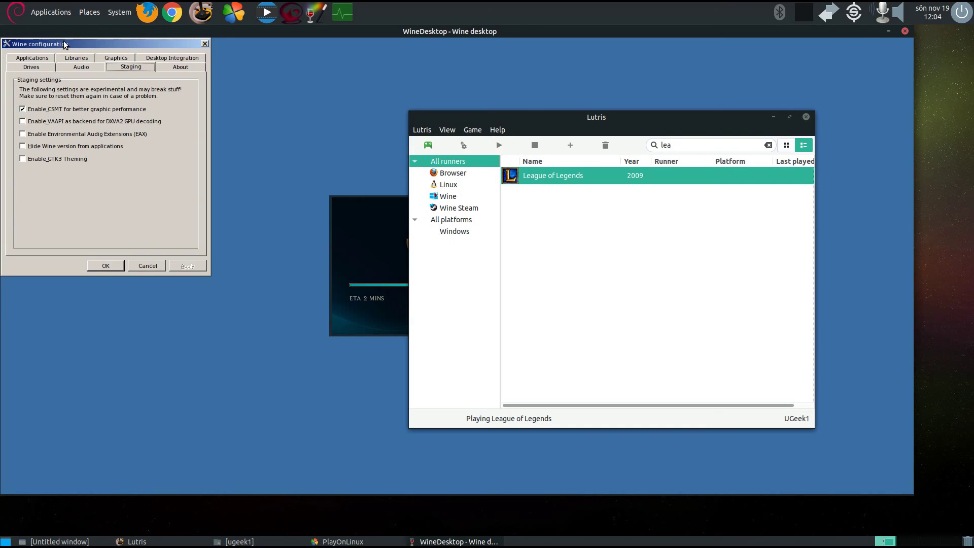
left_click_drag(62, 44, 112, 53)
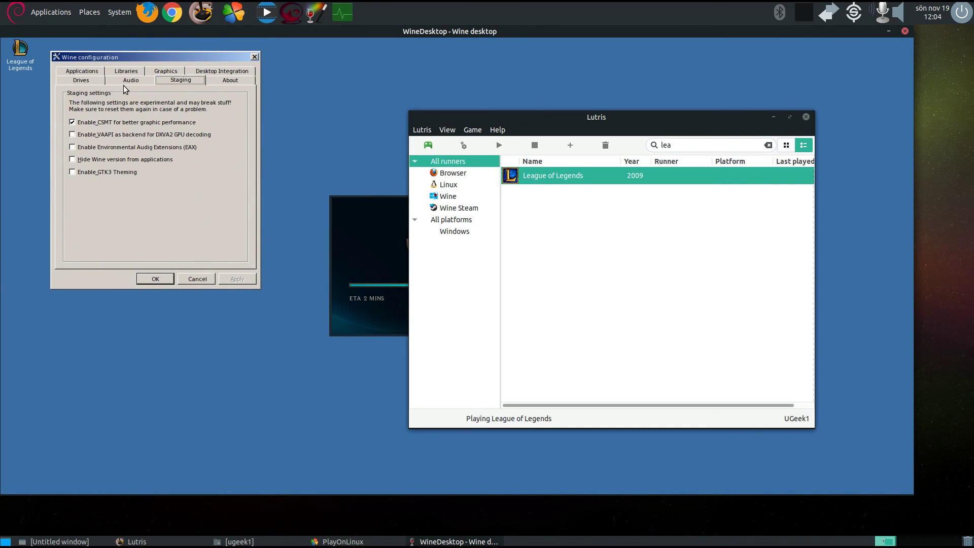
left_click(223, 83)
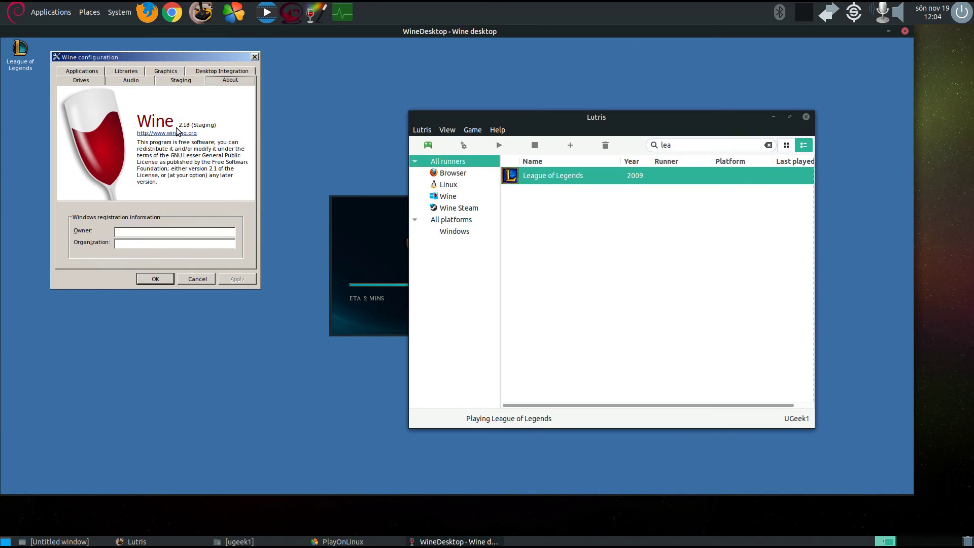
left_click(95, 80)
left_click(84, 71)
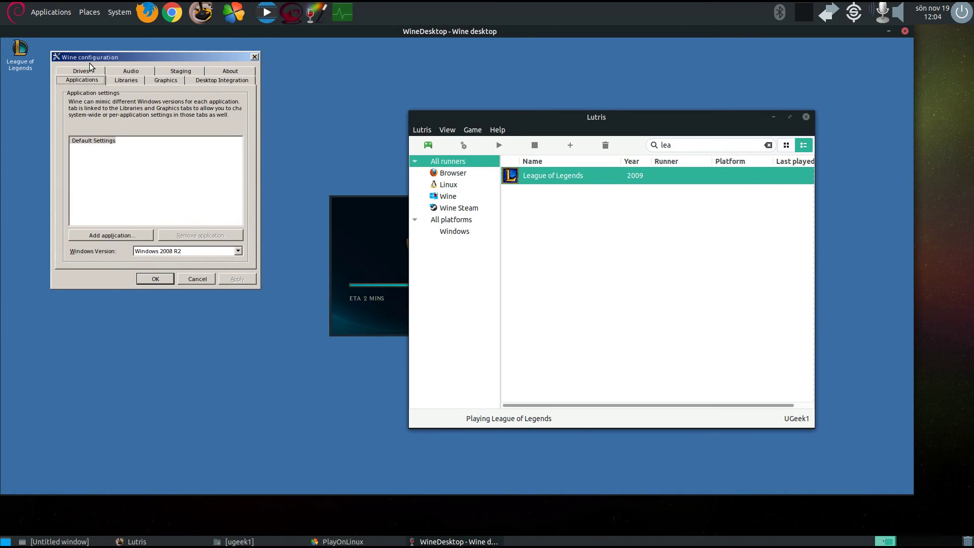
left_click(124, 80)
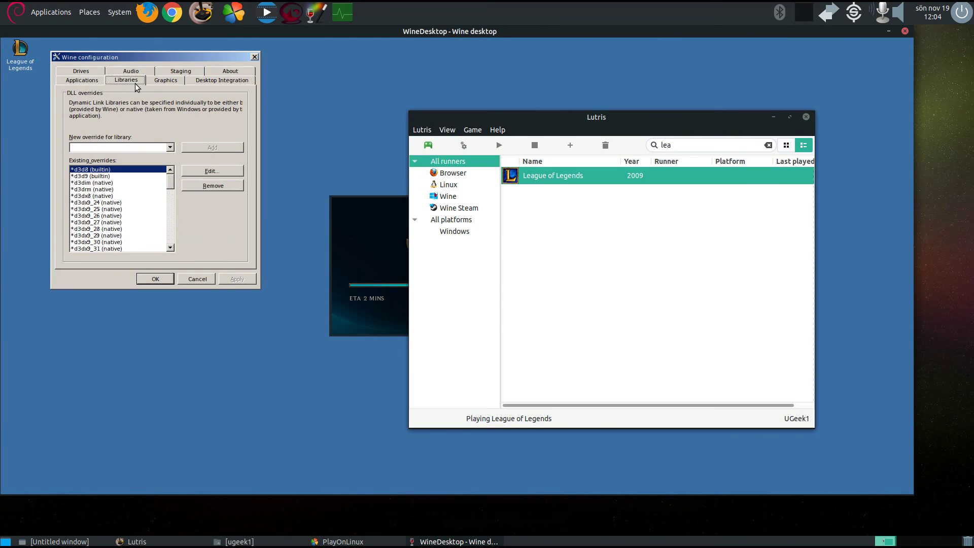
left_click(156, 279)
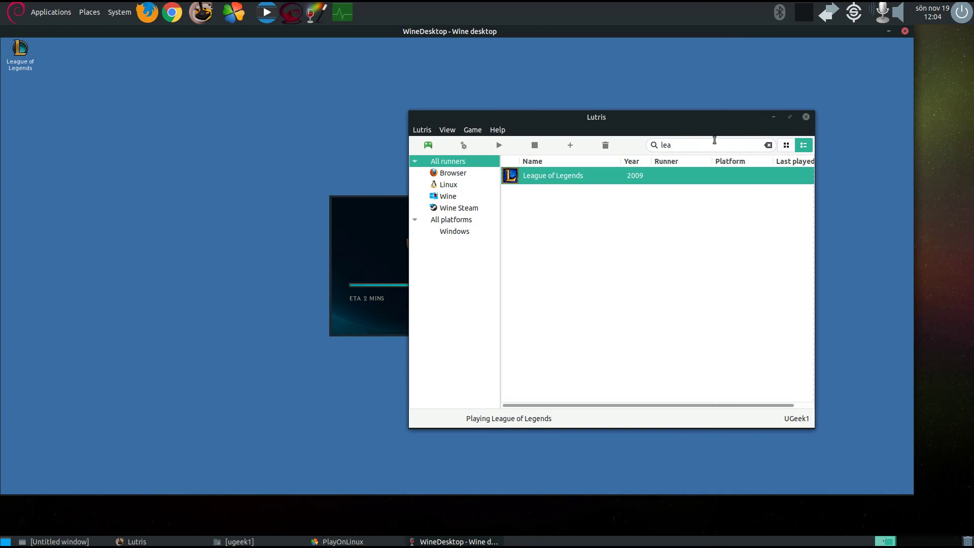
left_click(774, 117)
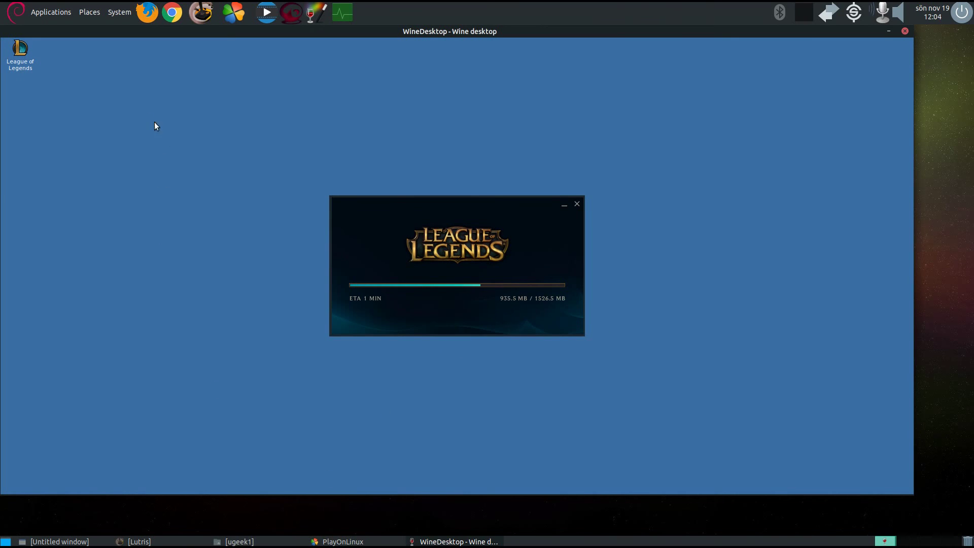
- Check which proprietary graphics driver is in use under the system's Additional Drivers, and close Software & Updates
left_click(119, 12)
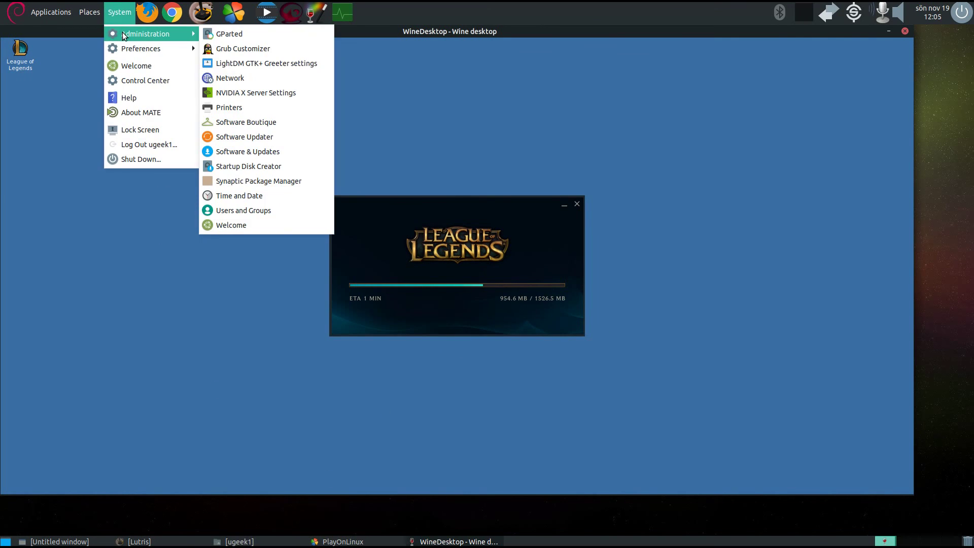
mouse_move(135, 48)
mouse_move(298, 48)
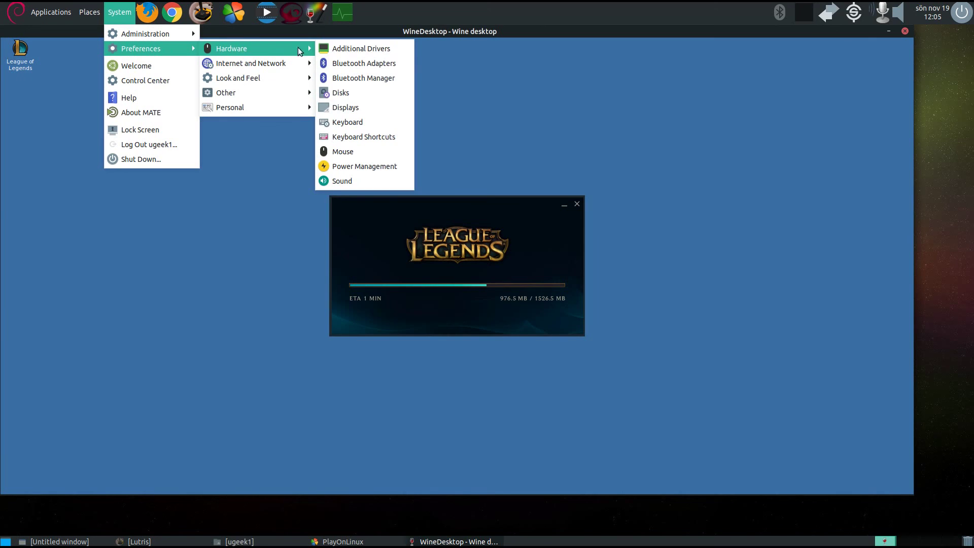
left_click(342, 48)
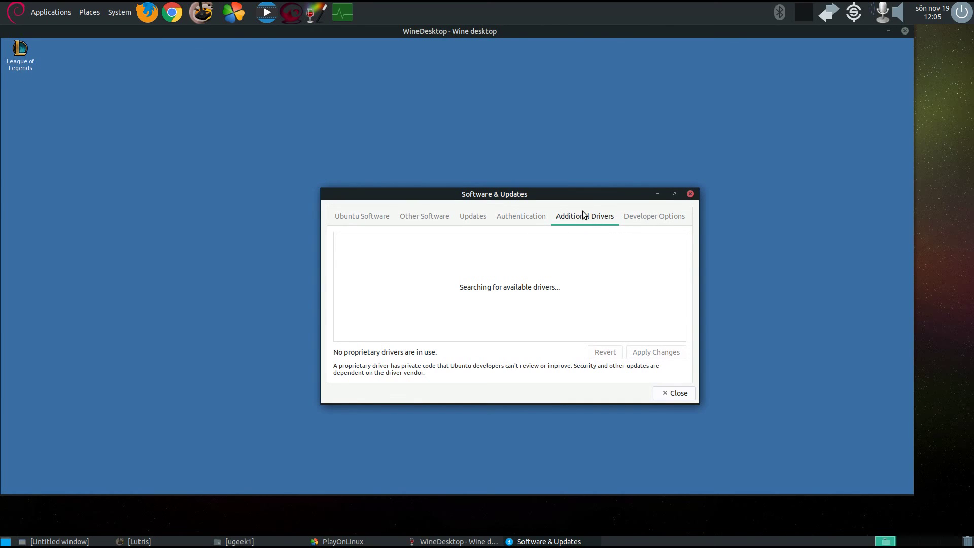
left_click_drag(550, 196, 702, 112)
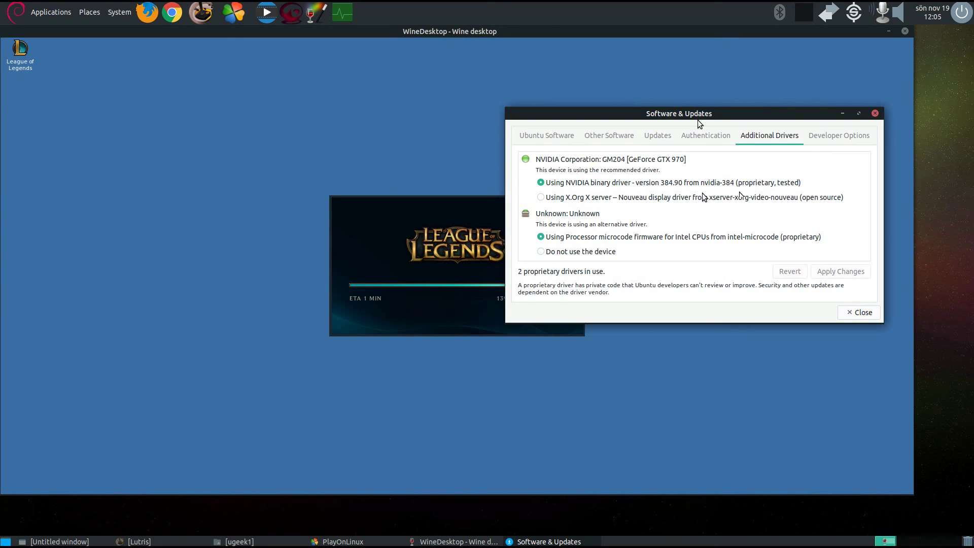
left_click(857, 312)
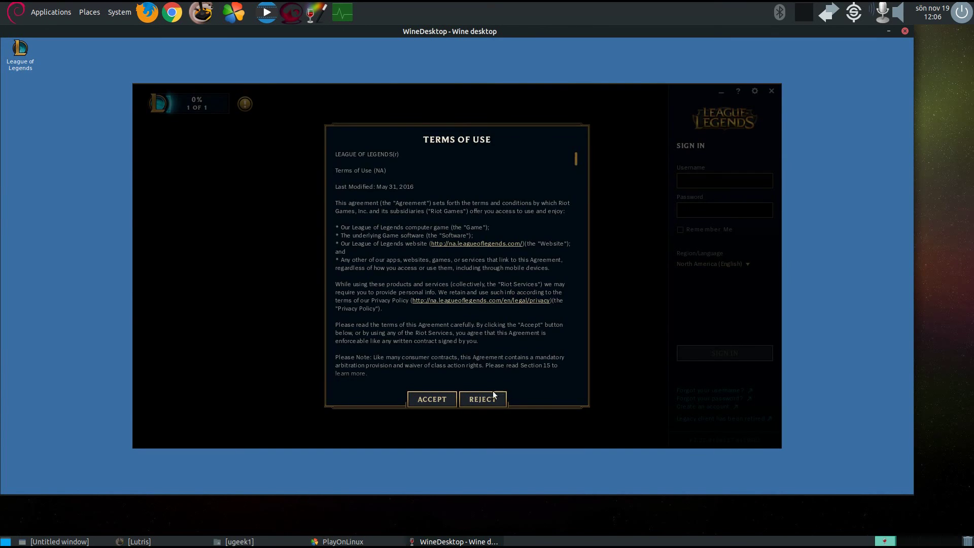
- Accept the League of Legends terms of use and set the sign-in region to EU Nordic and East
left_click(453, 400)
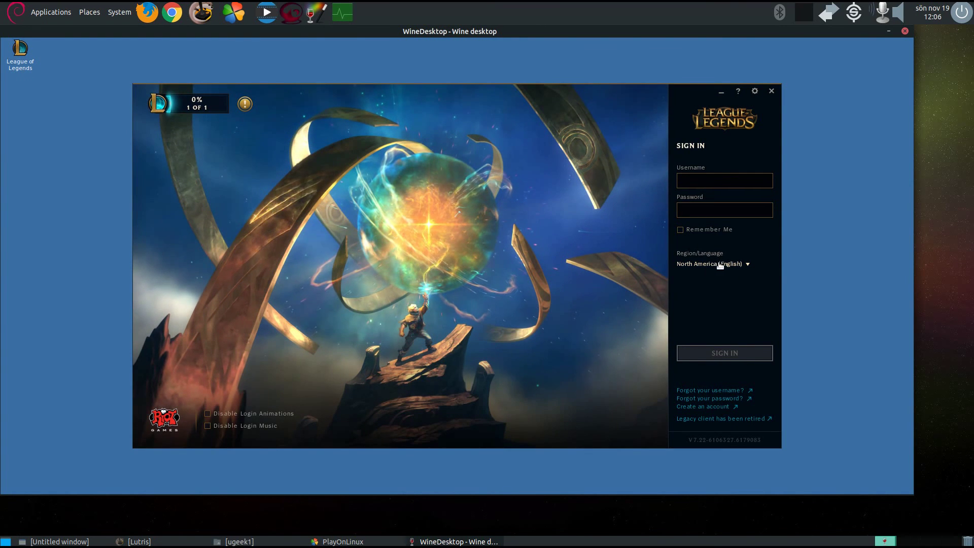
left_click(750, 264)
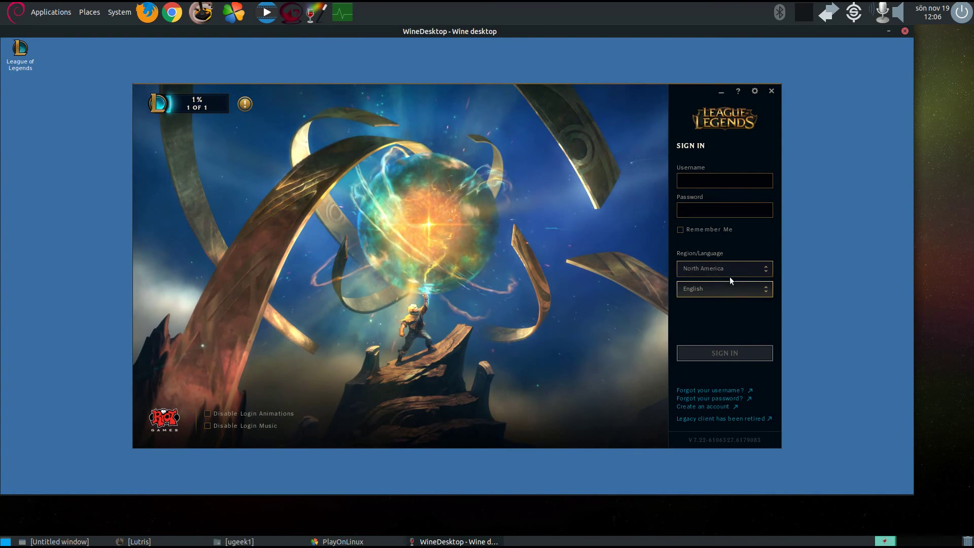
left_click(736, 272)
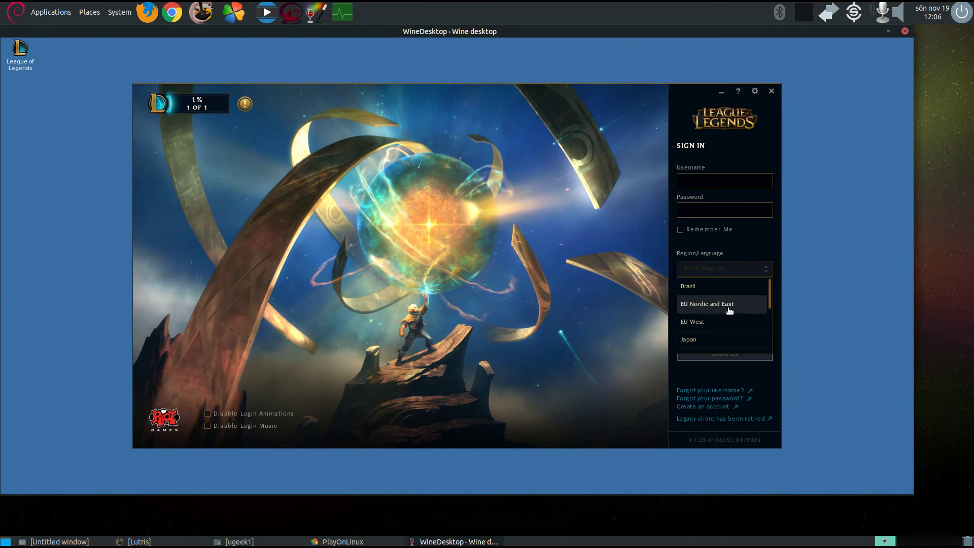
left_click(728, 309)
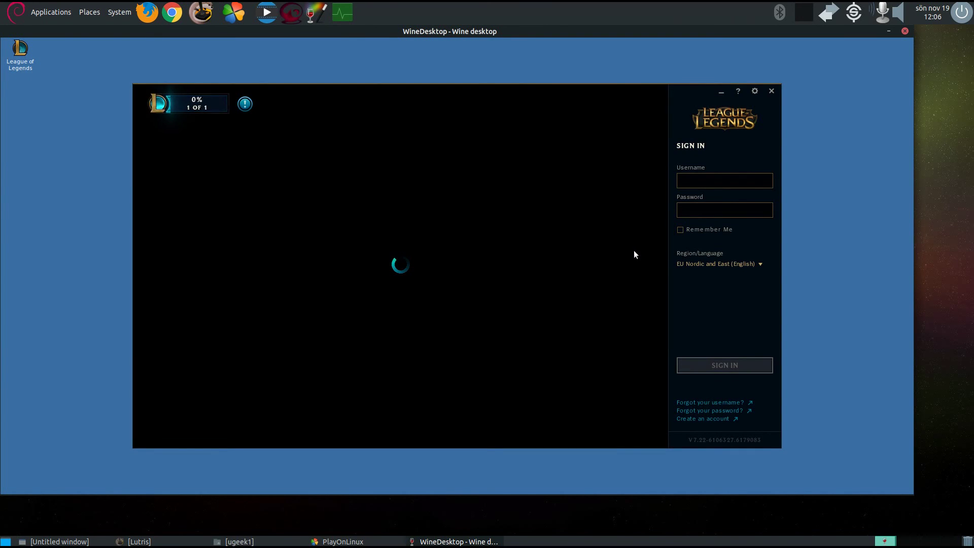
- Accept the terms for the new region, dismiss the changed-settings notice, and activate the username field for signing in
left_click(432, 399)
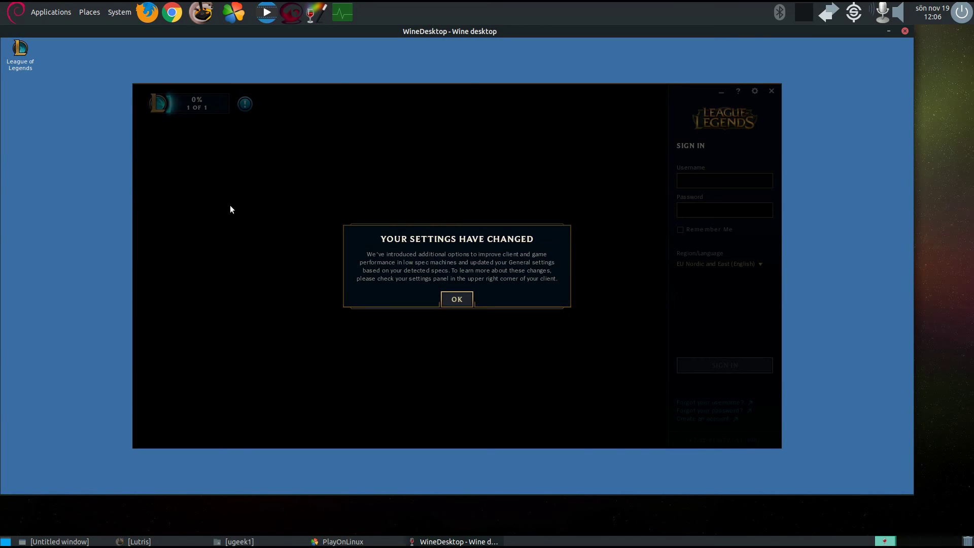
left_click(457, 299)
mouse_move(200, 105)
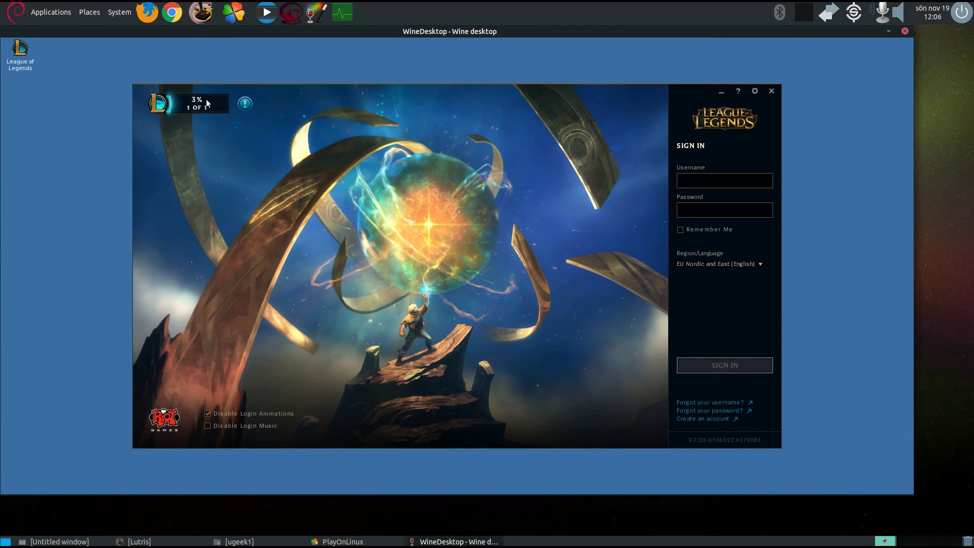
mouse_move(207, 104)
left_click(735, 180)
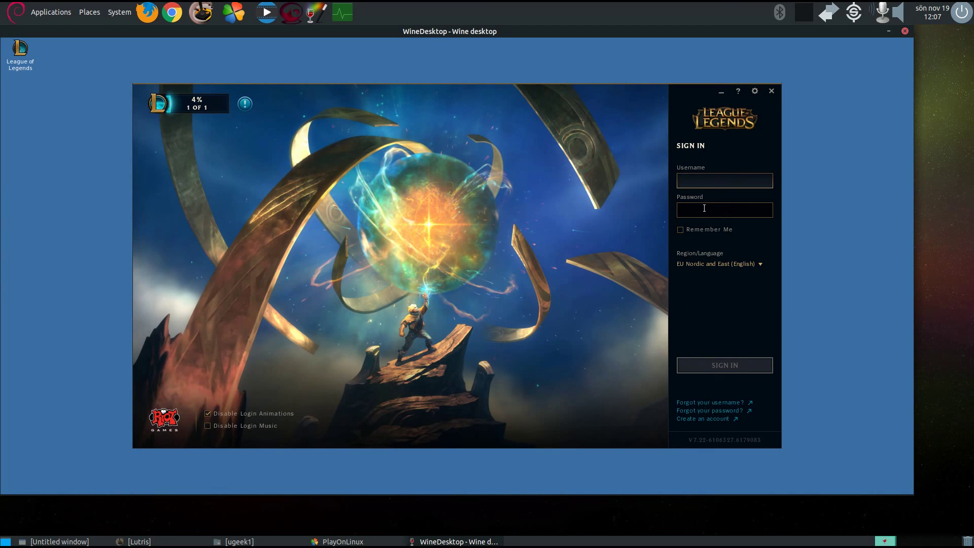